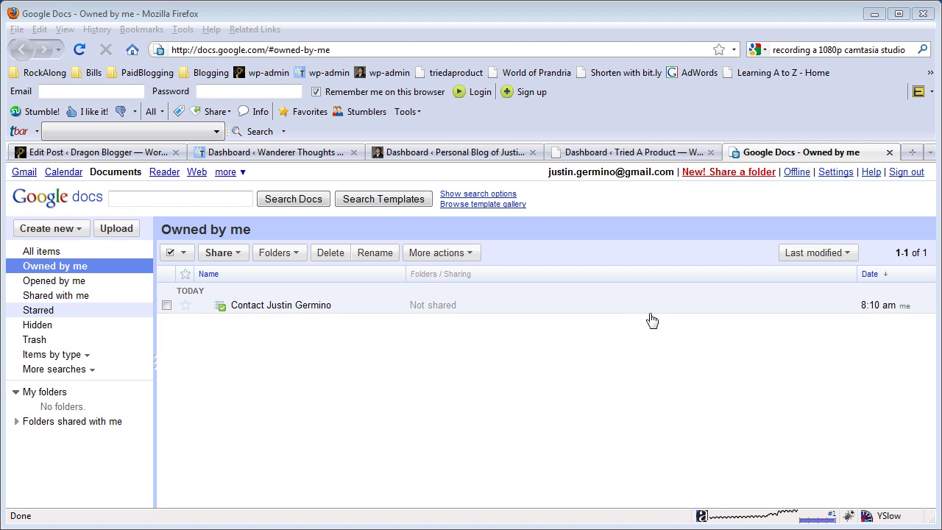
Step: Open the Create new menu listing Document, Presentation, Spreadsheet, Form and Folder
{"action": "left_click", "coordinate": [83, 228]}
Step: Create a new form titled 'Contact Me' with a description about contacting, questions or price quotes
{"action": "left_click", "coordinate": [44, 304]}
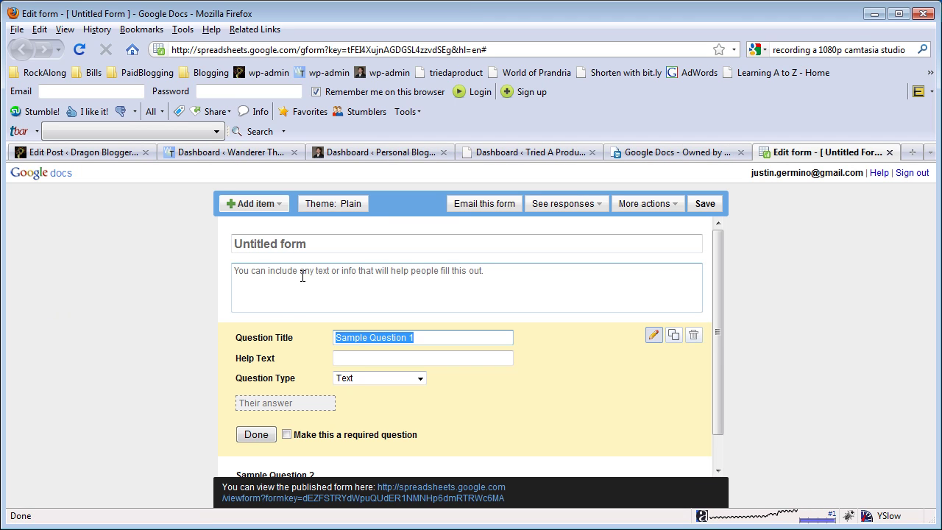
{"action": "left_click", "coordinate": [324, 244]}
{"action": "type", "text": "Conta"}
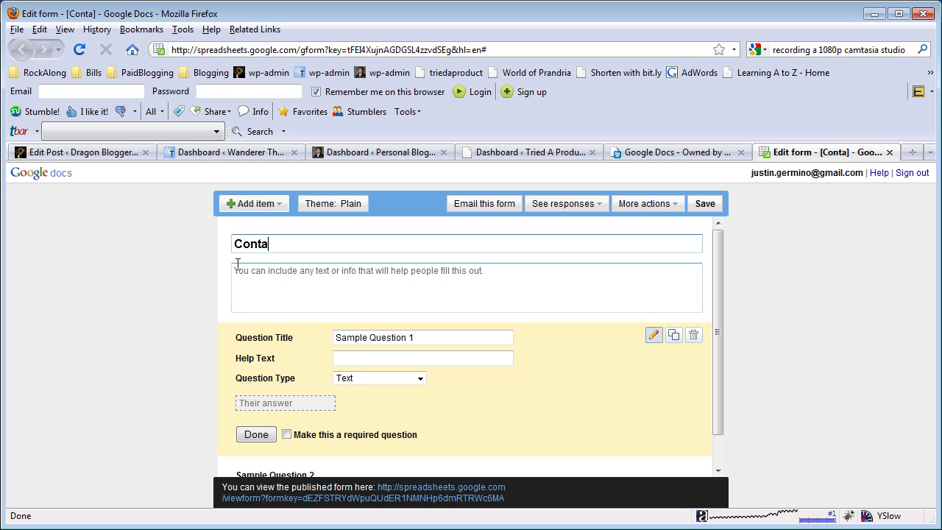
{"action": "type", "text": "ct Me"}
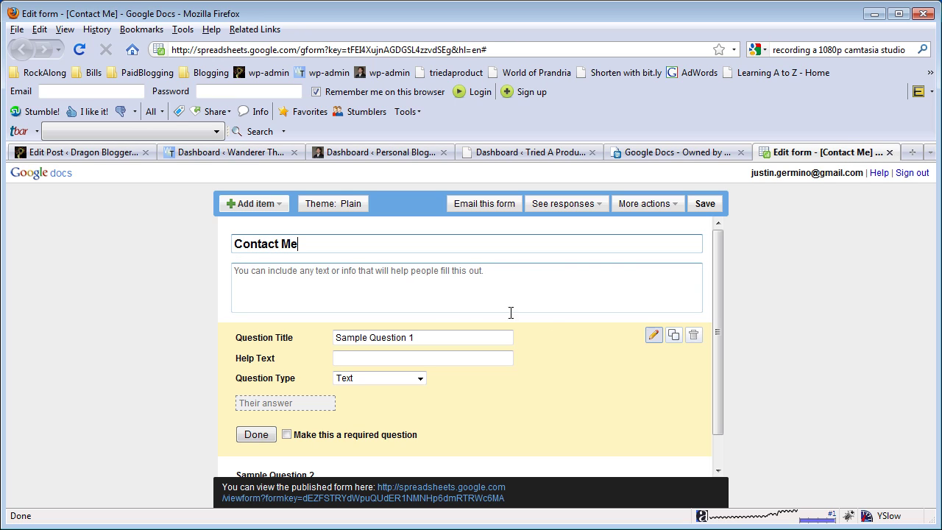
{"action": "left_click", "coordinate": [540, 279]}
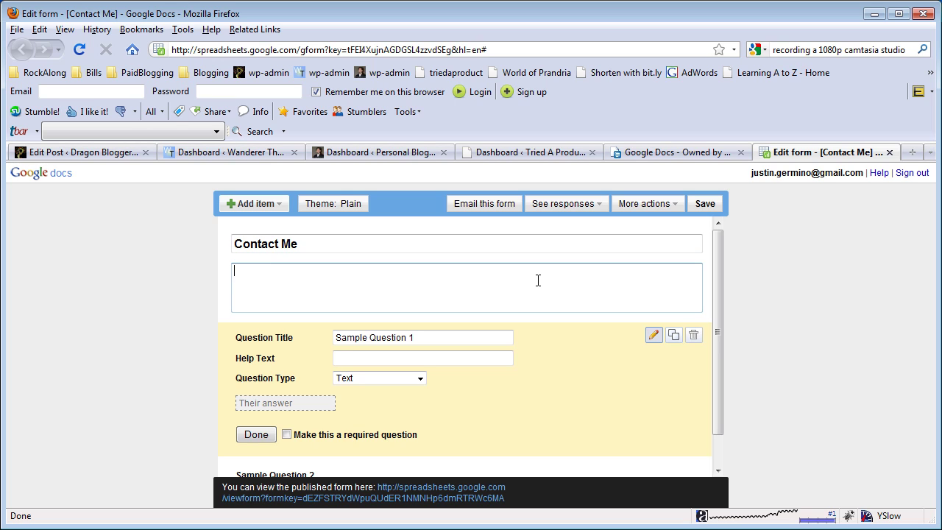
{"action": "type", "text": "You can use this form to "}
{"action": "type", "text": "contact me"}
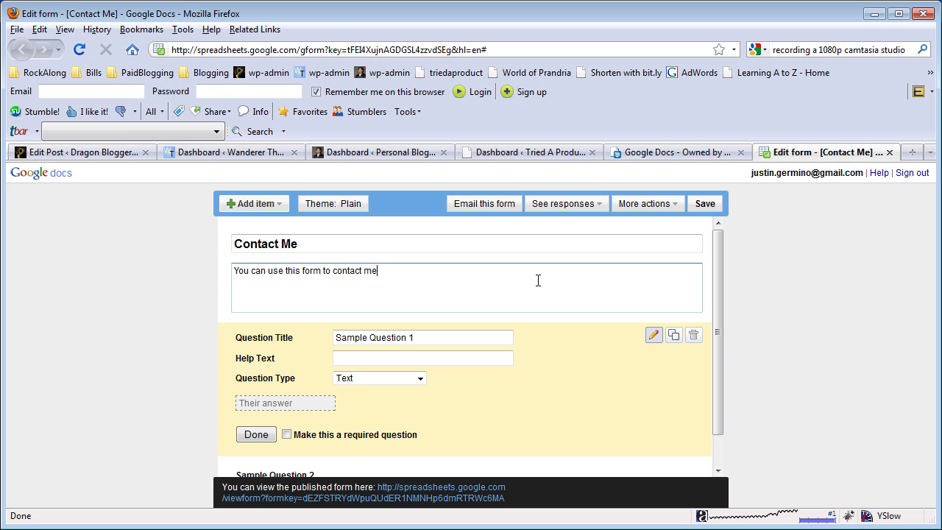
{"action": "type", "text": ", ask me a quesiton or"}
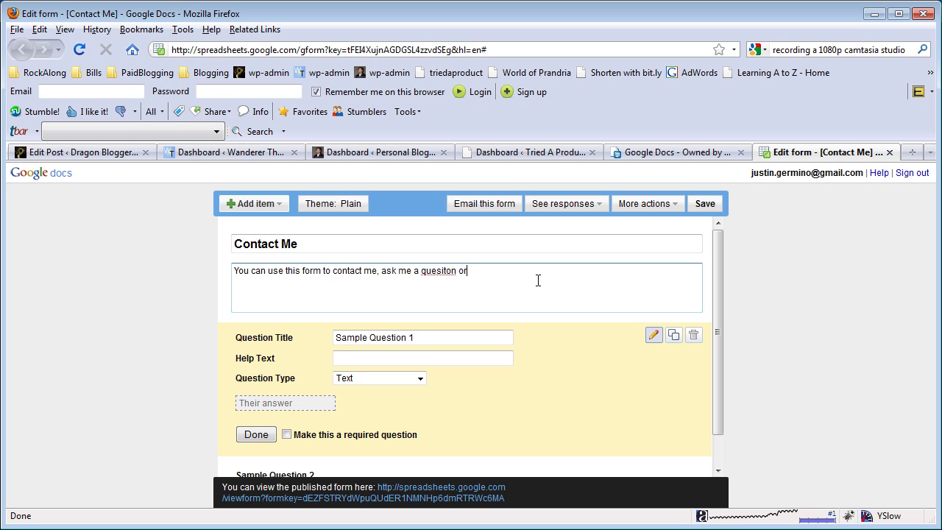
{"action": "key", "text": "BackSpace"}
{"action": "key", "text": "BackSpace"}
{"action": "type", "text": "on or get"}
{"action": "type", "text": " a price quo"}
{"action": "scroll", "coordinate": [589, 328], "scroll_direction": "down", "scroll_amount": 1}
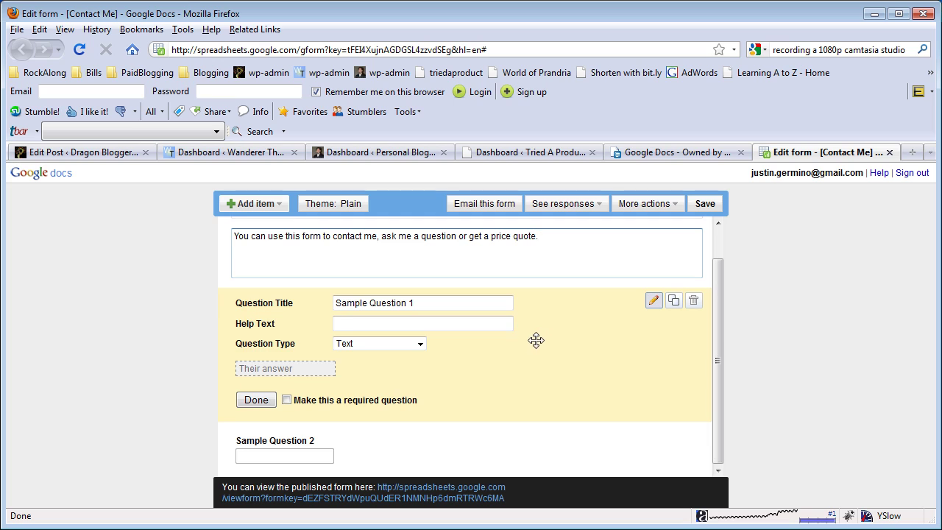
{"action": "scroll", "coordinate": [430, 364], "scroll_direction": "up", "scroll_amount": 1}
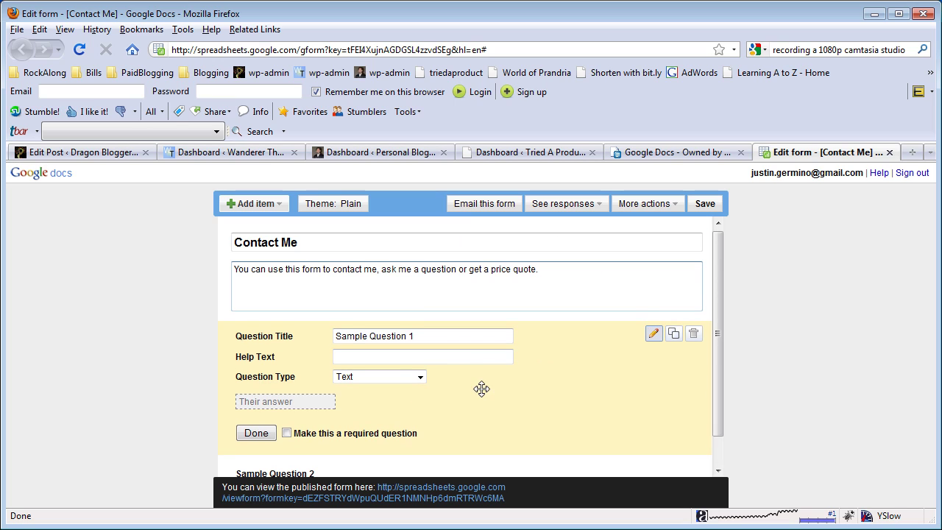
{"action": "scroll", "coordinate": [483, 388], "scroll_direction": "down", "scroll_amount": 1}
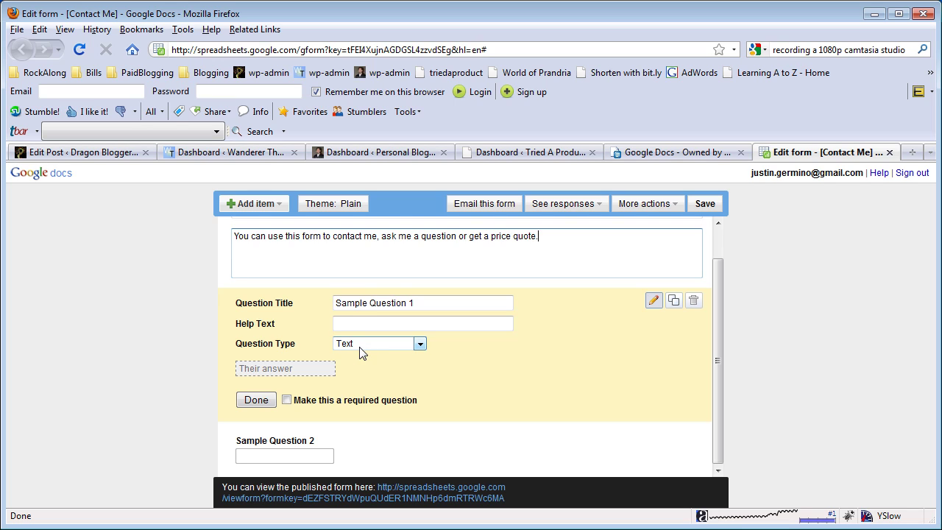
Step: Make the first sample question a required 'Name:' question asking for first and last name
{"action": "left_click", "coordinate": [430, 302]}
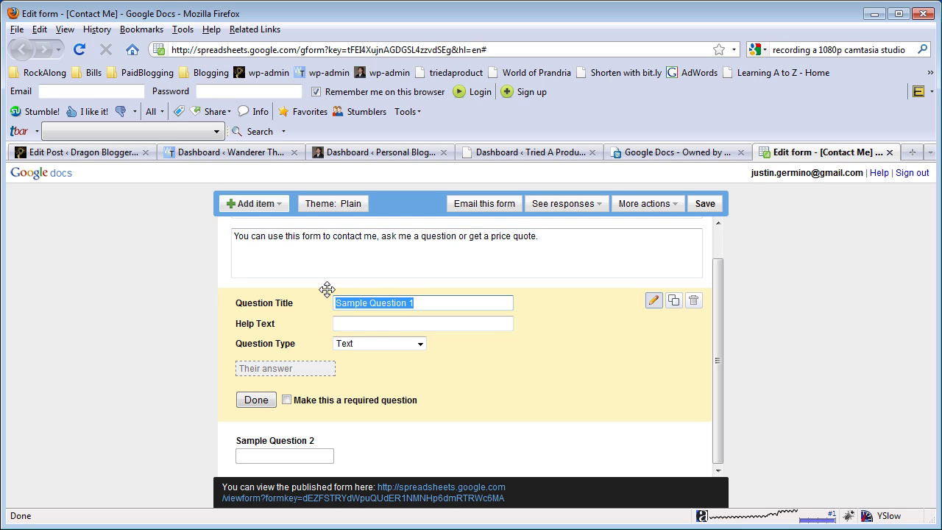
{"action": "type", "text": "Name:"}
{"action": "key", "text": "Tab"}
{"action": "type", "text": "Please enter your"}
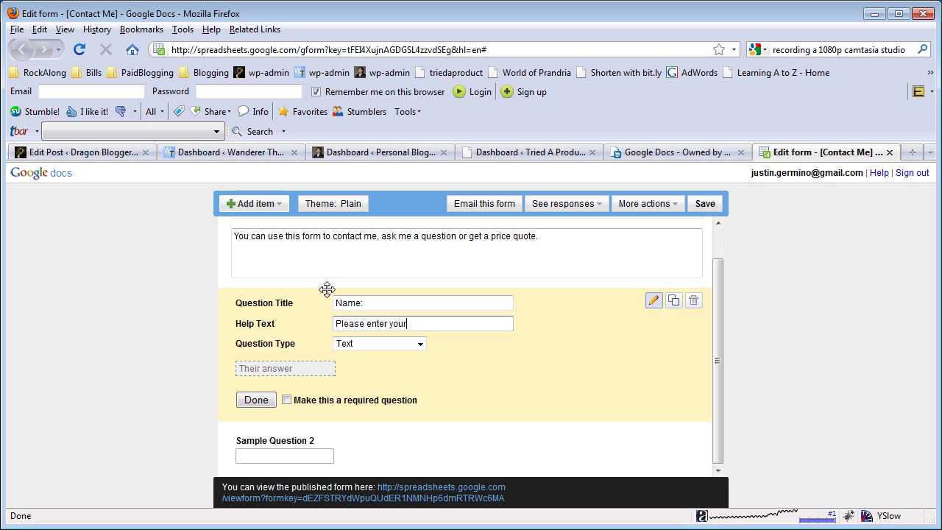
{"action": "type", "text": " first and last name"}
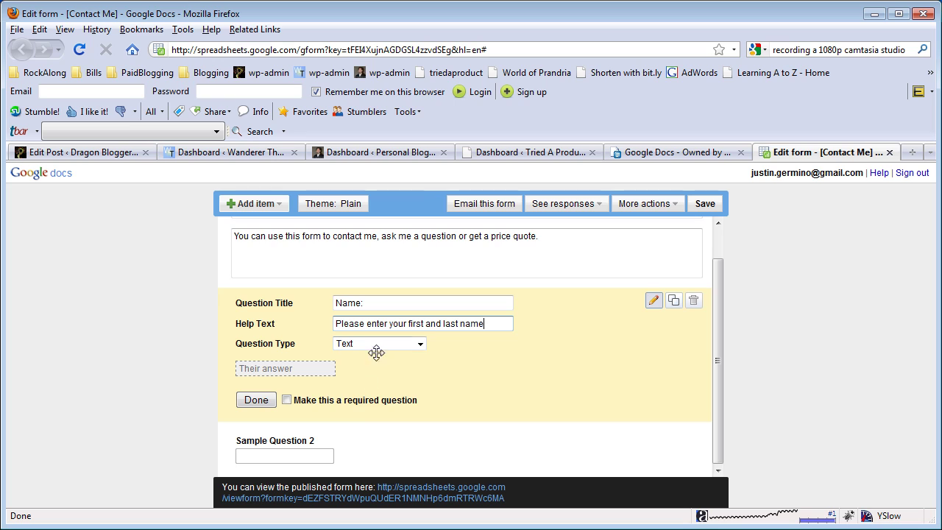
{"action": "left_click", "coordinate": [287, 400]}
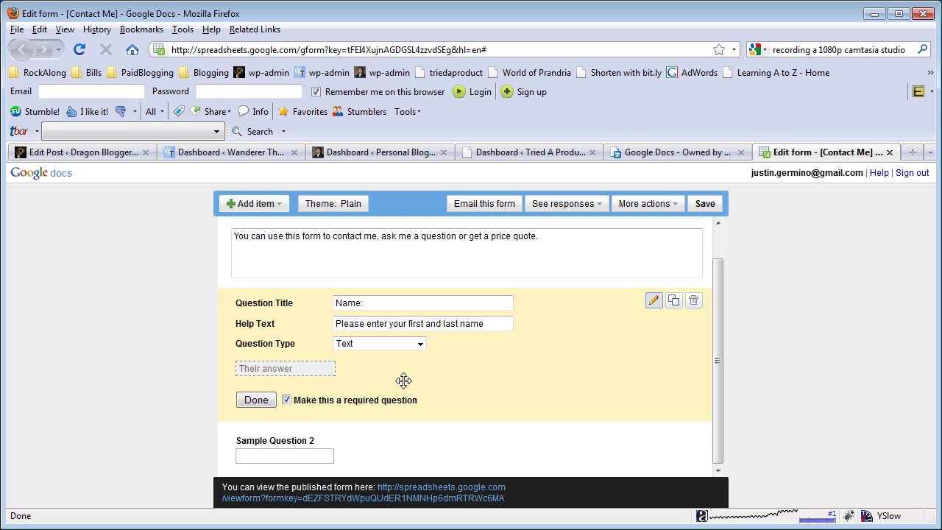
{"action": "left_click", "coordinate": [257, 400]}
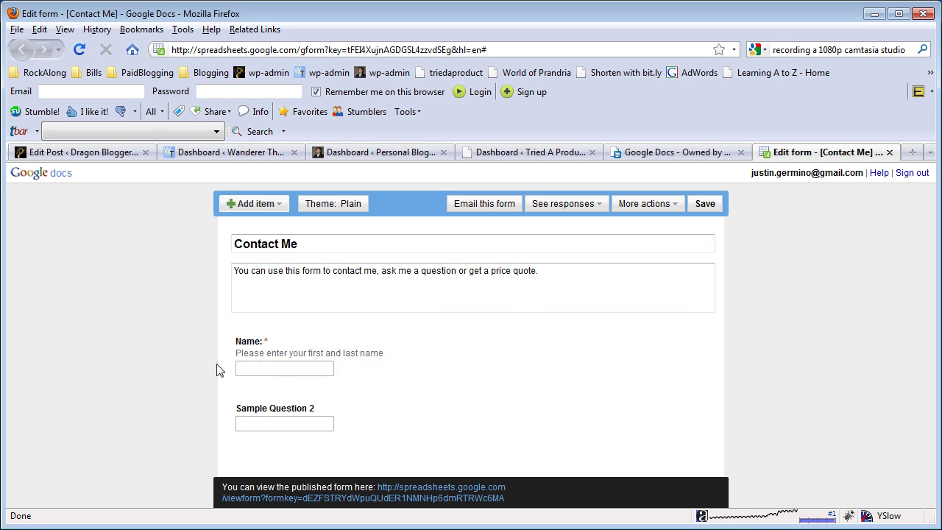
{"action": "mouse_move", "coordinate": [429, 355]}
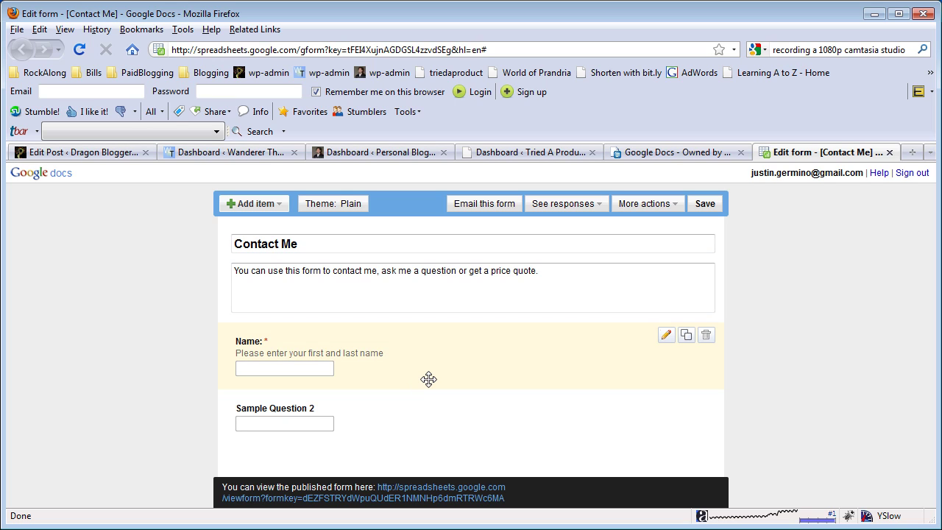
Step: Preview the published Contact Me form in a new tab, then return to the editor
{"action": "left_click", "coordinate": [422, 499]}
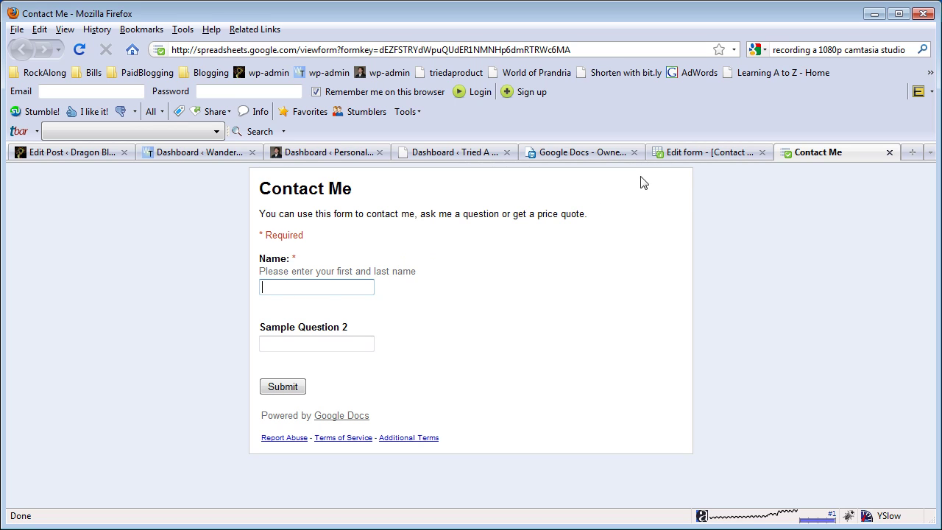
{"action": "left_click", "coordinate": [678, 152]}
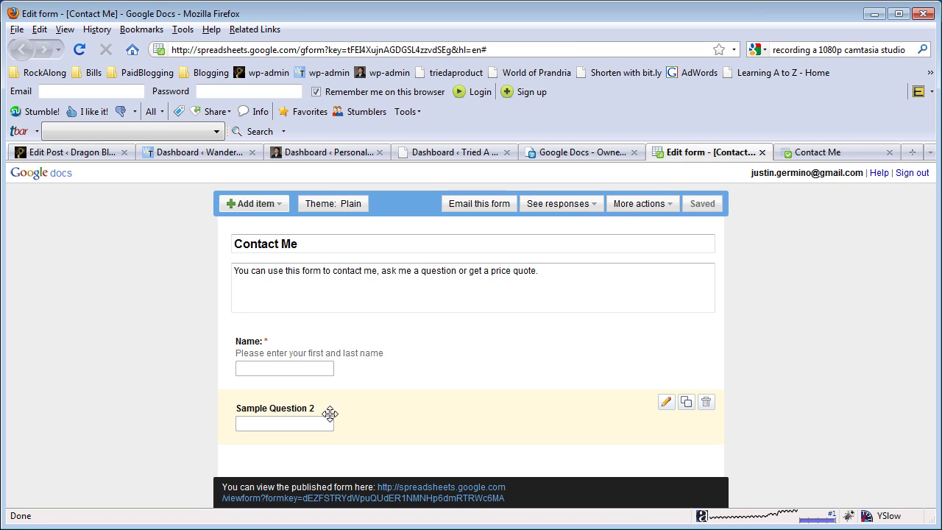
Step: Make the second question a required 'Email:' question with help text 'Please enter email address'
{"action": "left_click", "coordinate": [651, 408]}
{"action": "scroll", "coordinate": [318, 444], "scroll_direction": "down", "scroll_amount": 1}
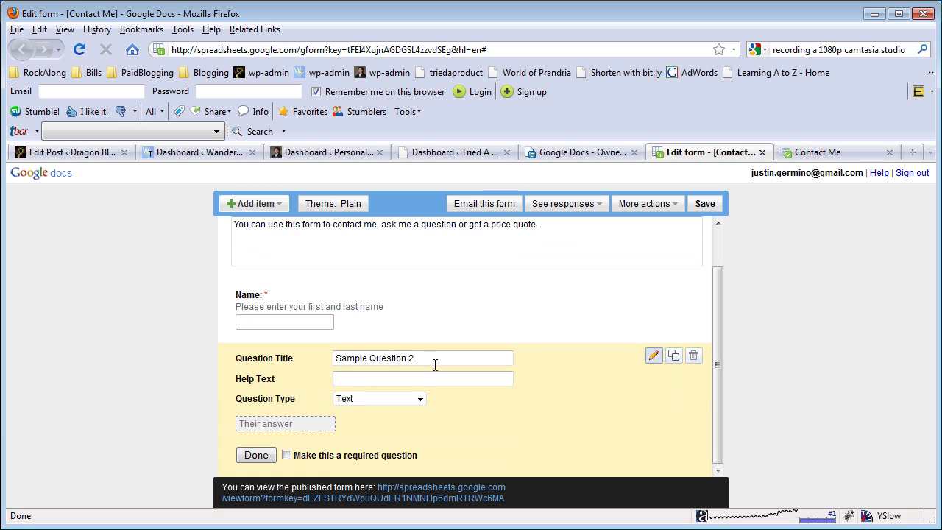
{"action": "type", "text": "Email:"}
{"action": "key", "text": "Tab"}
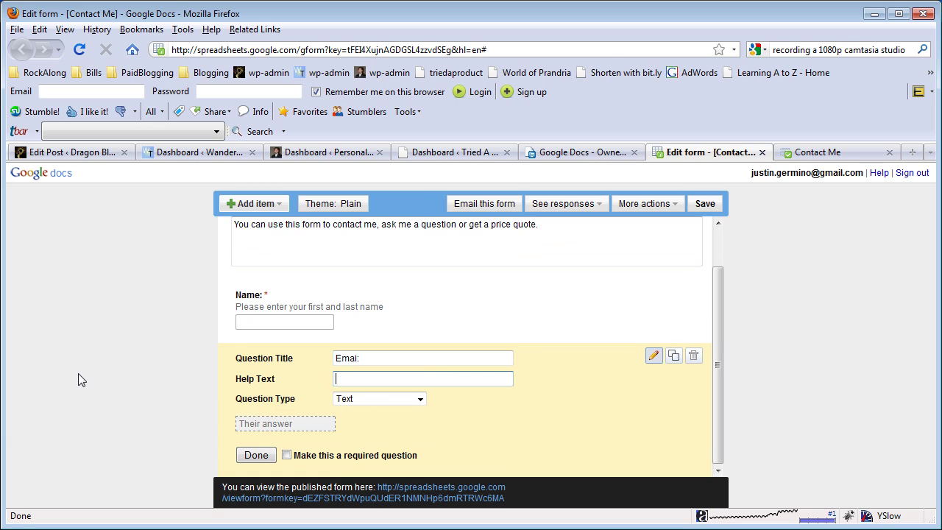
{"action": "key", "text": "shift+Tab"}
{"action": "key", "text": "End"}
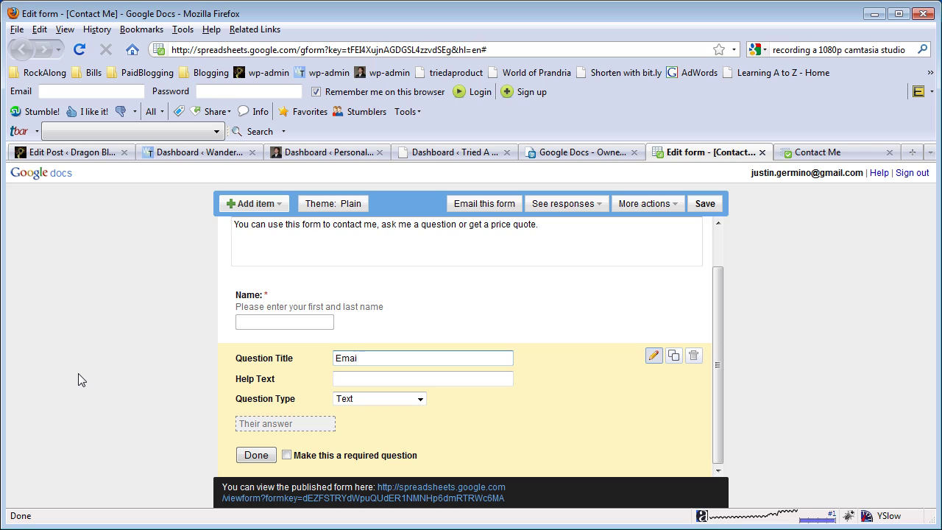
{"action": "type", "text": ";"}
{"action": "key", "text": "Tab"}
{"action": "key", "text": "shift+Tab"}
{"action": "type", "text": "Email:"}
{"action": "key", "text": "Tab"}
{"action": "type", "text": "Please e"}
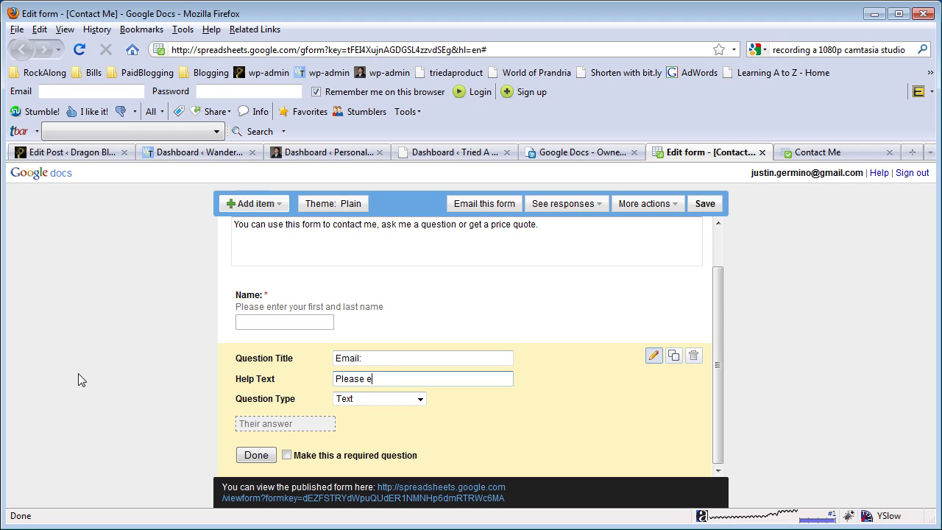
{"action": "type", "text": "nter email address"}
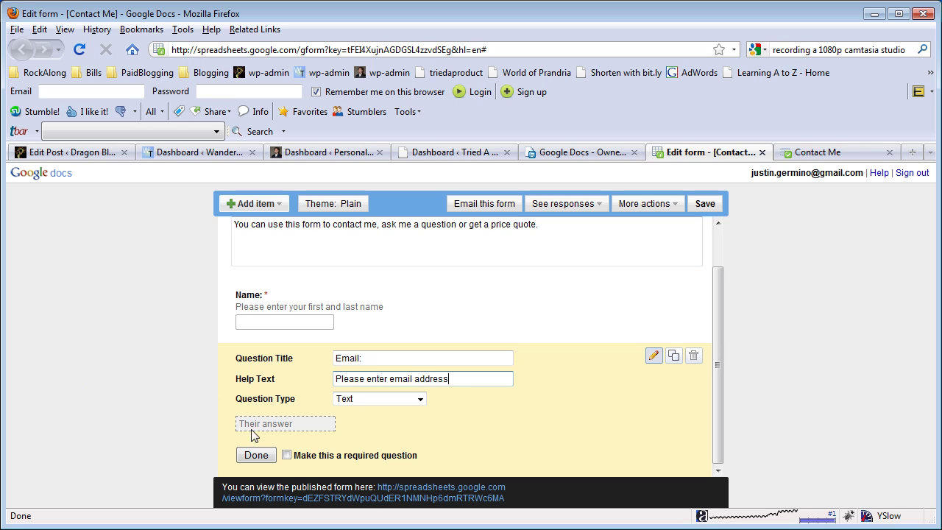
{"action": "left_click", "coordinate": [287, 455]}
{"action": "left_click", "coordinate": [257, 455]}
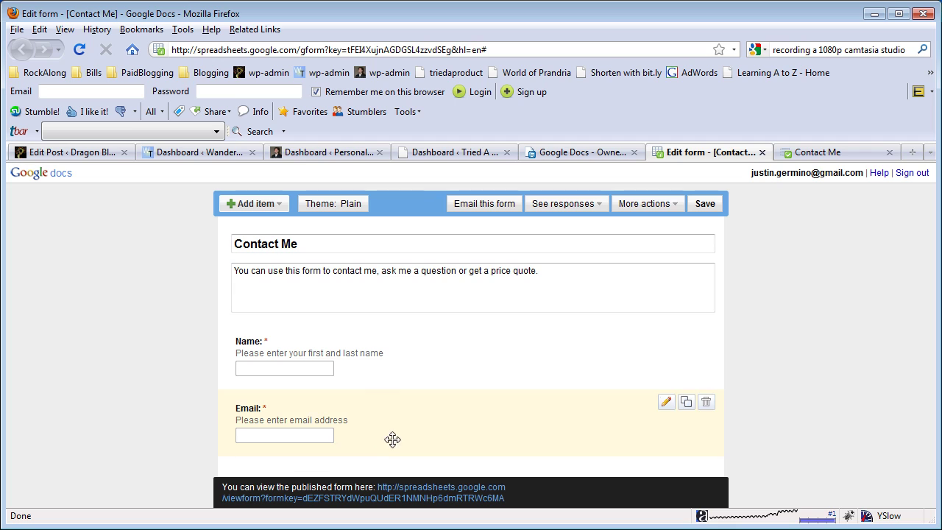
Step: Add a multiple-choice 'Reason for contacting' question with Advertising, Feedback and Purchase a Review choices
{"action": "left_click", "coordinate": [279, 204]}
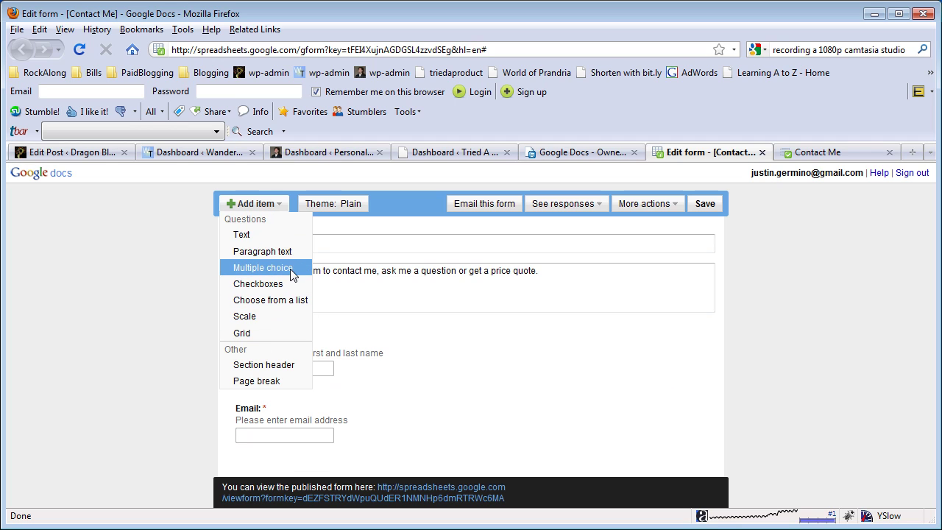
{"action": "left_click", "coordinate": [263, 267]}
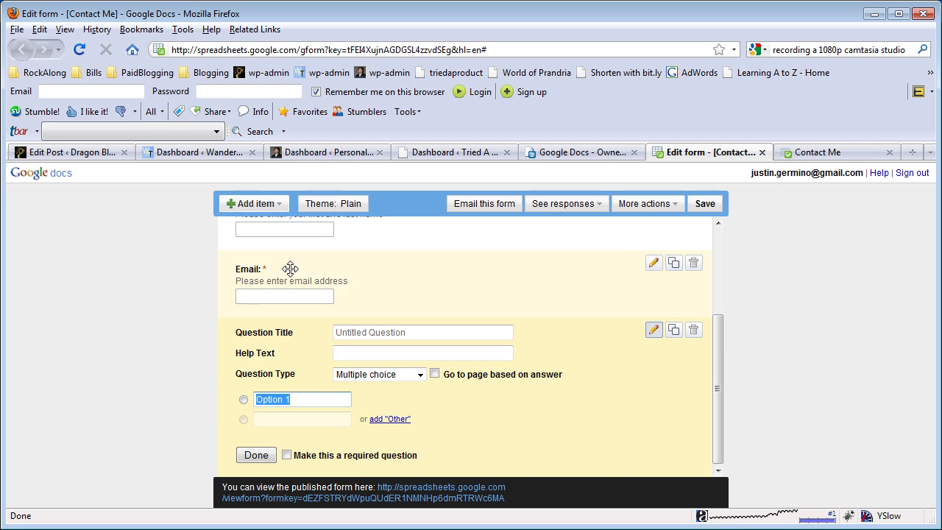
{"action": "left_click", "coordinate": [353, 333]}
{"action": "type", "text": "Reason for co"}
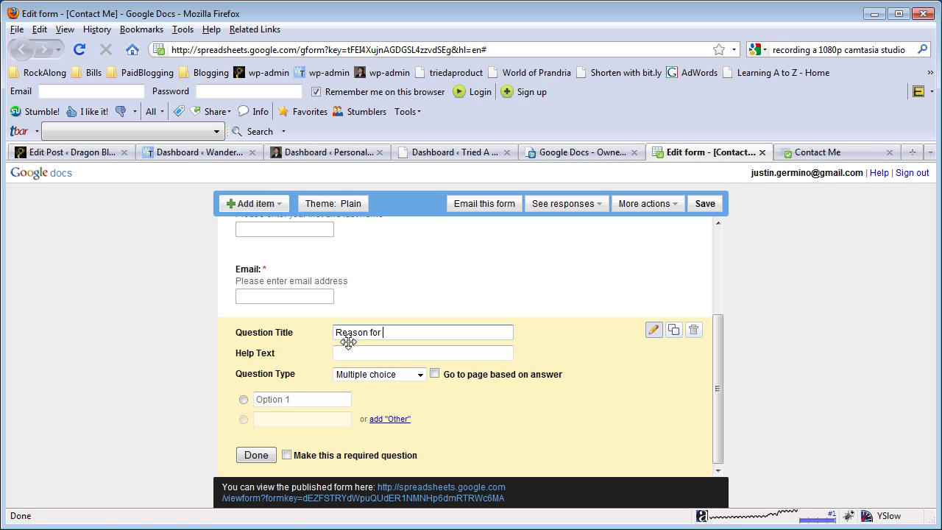
{"action": "type", "text": "ntacting"}
{"action": "left_click", "coordinate": [302, 400]}
{"action": "type", "text": "vert"}
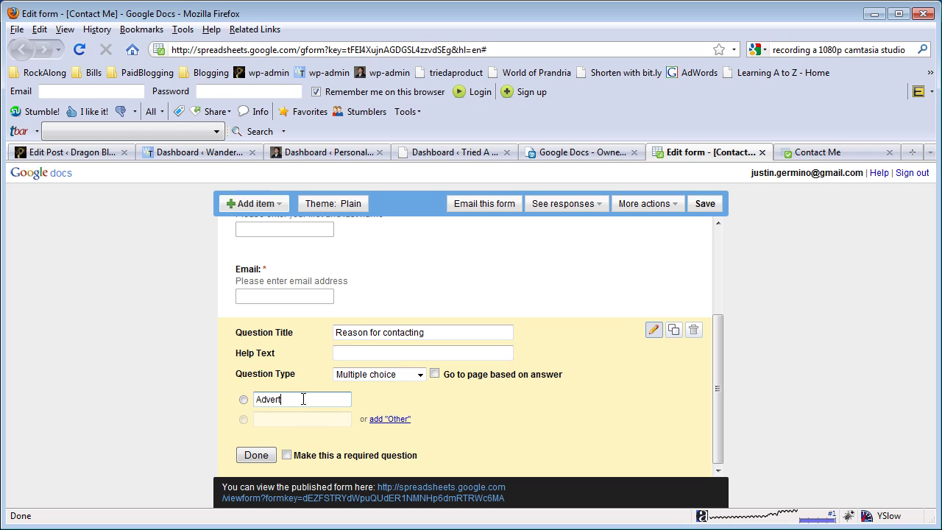
{"action": "type", "text": "ising"}
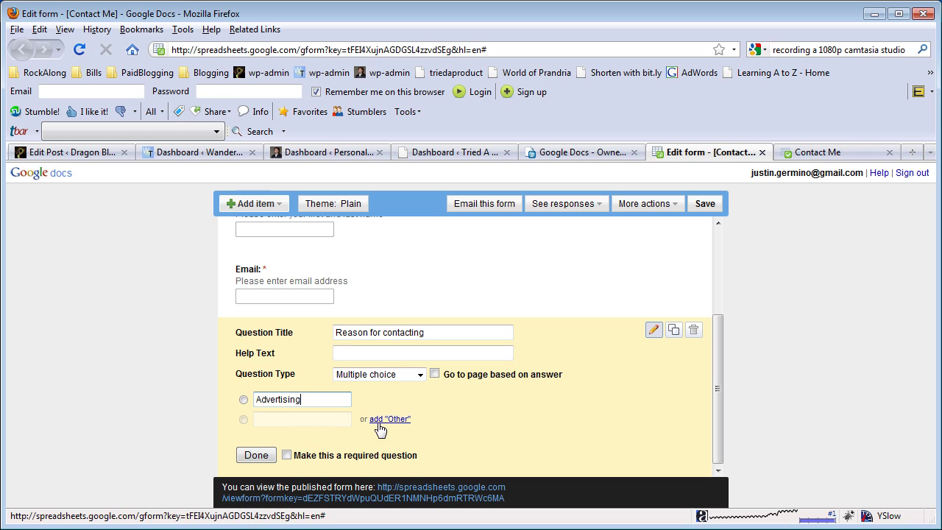
{"action": "left_click", "coordinate": [301, 419]}
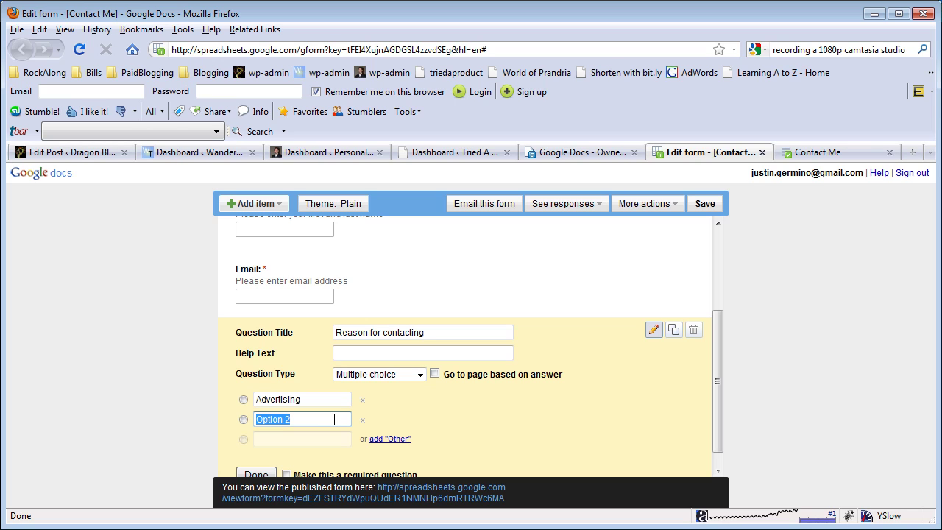
{"action": "type", "text": "Feedback"}
{"action": "left_click", "coordinate": [302, 439]}
{"action": "type", "text": "Pur"}
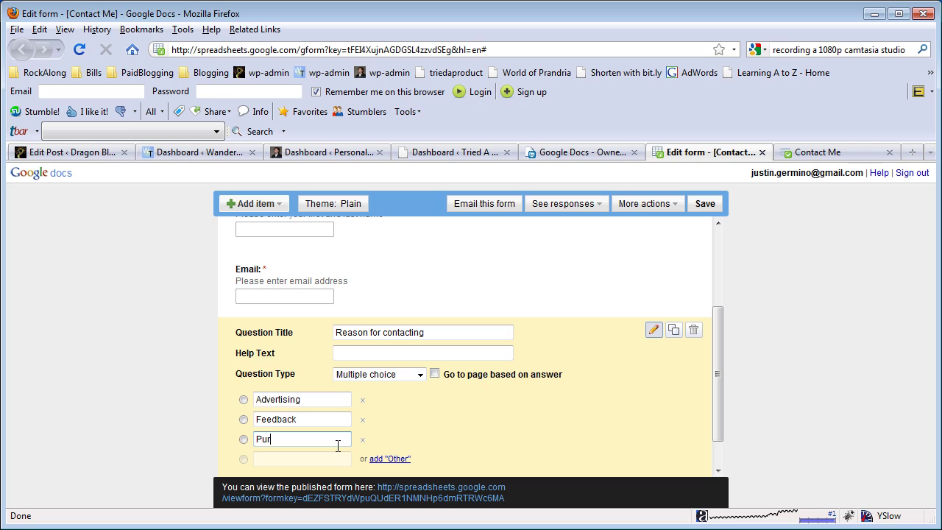
{"action": "type", "text": "chase a Re"}
{"action": "type", "text": "view"}
{"action": "scroll", "coordinate": [338, 444], "scroll_direction": "down", "scroll_amount": 2}
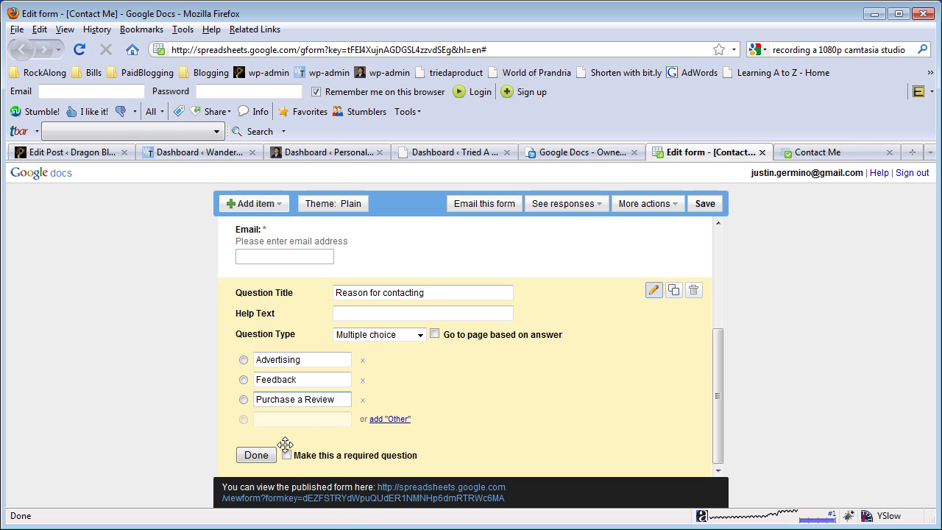
Step: Add an Other choice and make the Reason for contacting question required
{"action": "left_click", "coordinate": [287, 455]}
{"action": "left_click", "coordinate": [389, 421]}
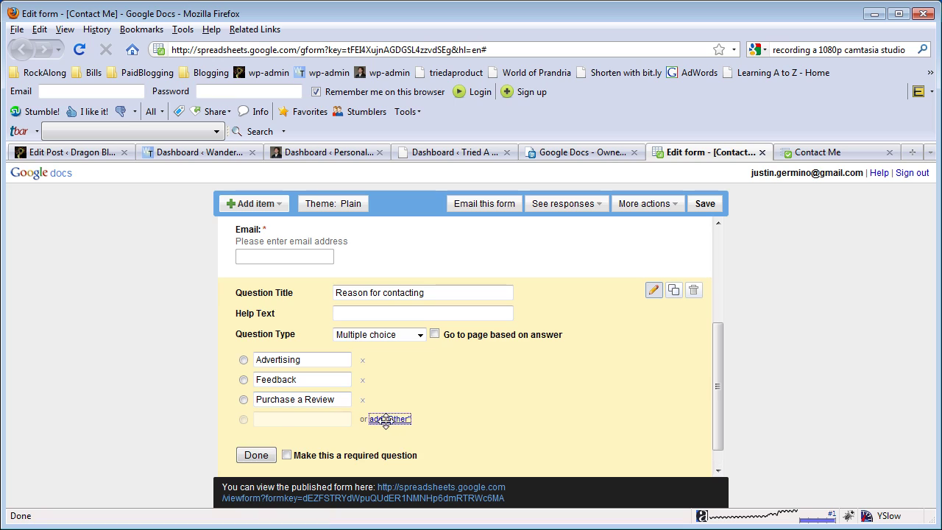
{"action": "scroll", "coordinate": [244, 445], "scroll_direction": "down", "scroll_amount": 1}
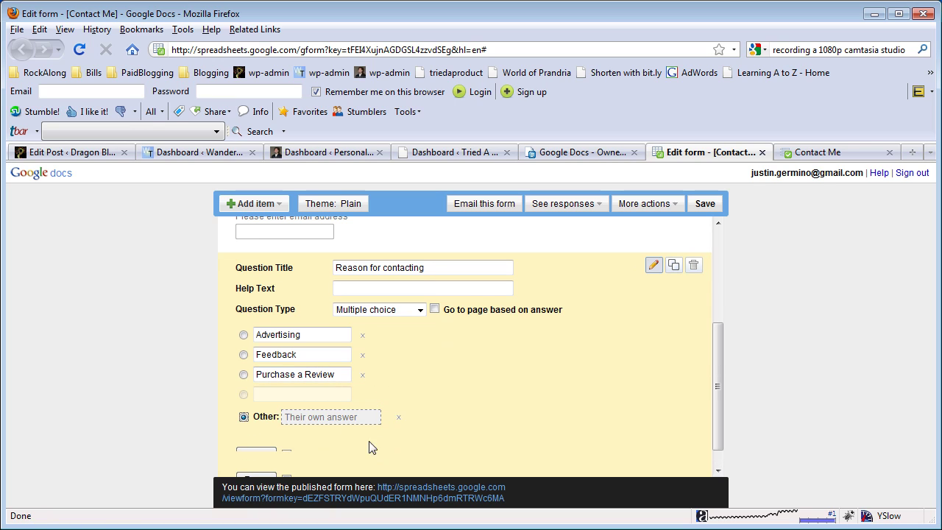
{"action": "left_click", "coordinate": [287, 456]}
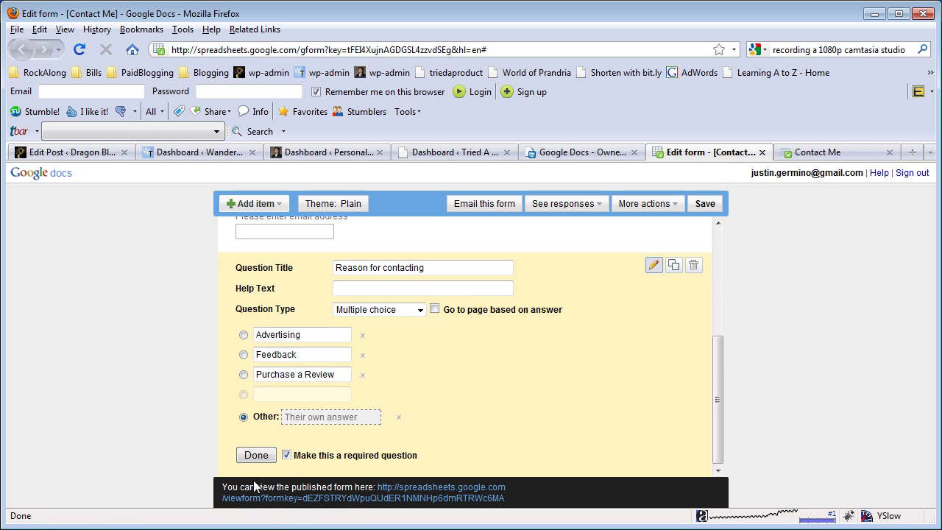
{"action": "left_click", "coordinate": [257, 455]}
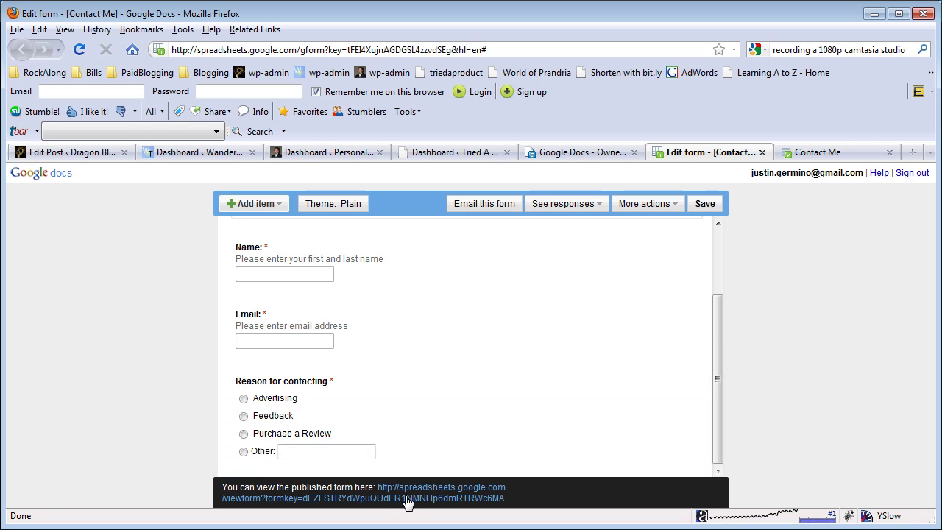
Step: Save the form and try the Other answer field on the published form
{"action": "left_click", "coordinate": [706, 204]}
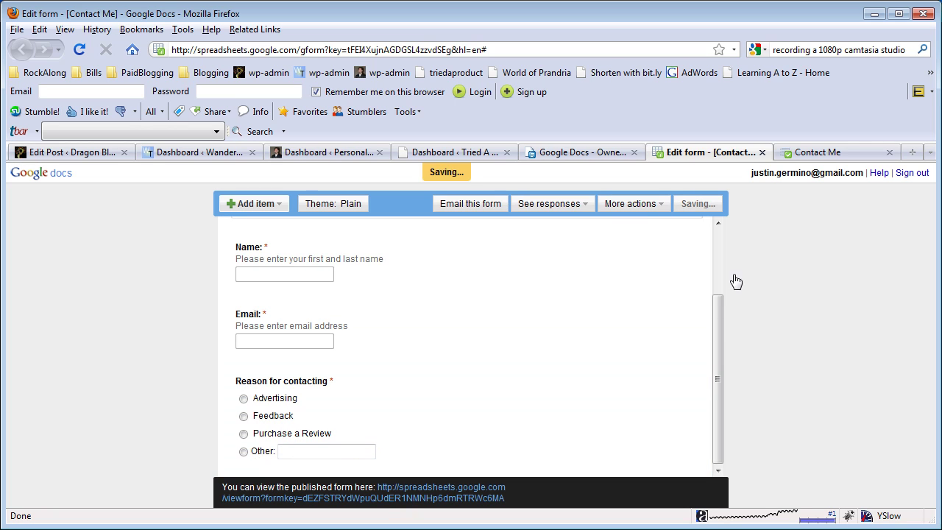
{"action": "left_click", "coordinate": [815, 152]}
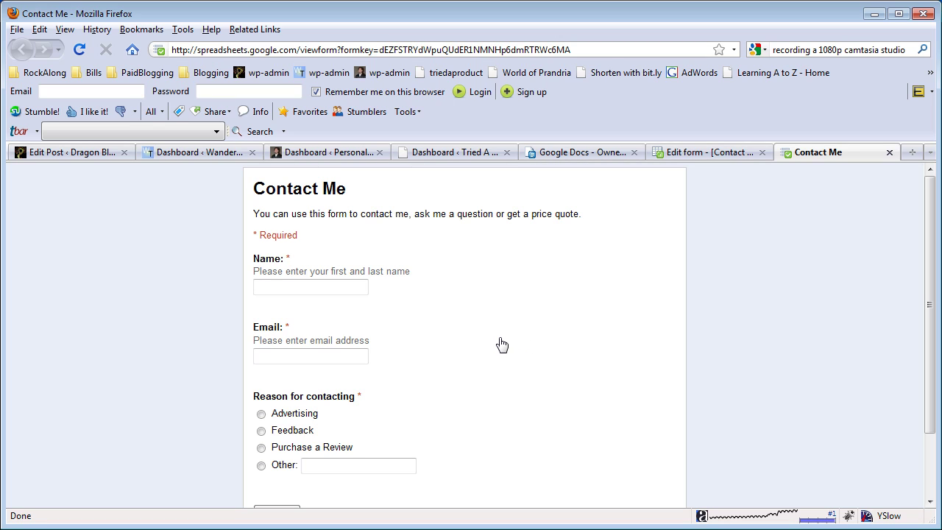
{"action": "scroll", "coordinate": [295, 302], "scroll_direction": "down", "scroll_amount": 1}
{"action": "left_click", "coordinate": [305, 425]}
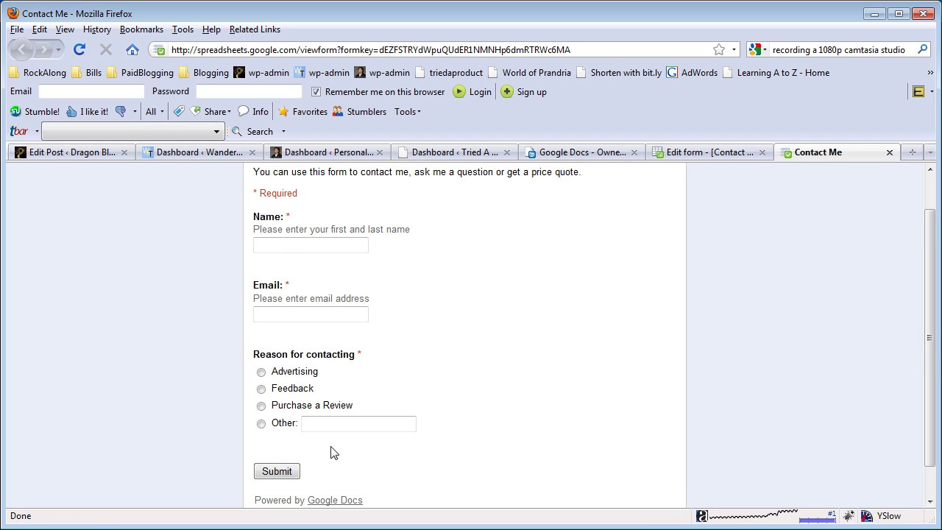
Step: Add a 'Details' paragraph question asking for additional details or notes
{"action": "left_click", "coordinate": [692, 153]}
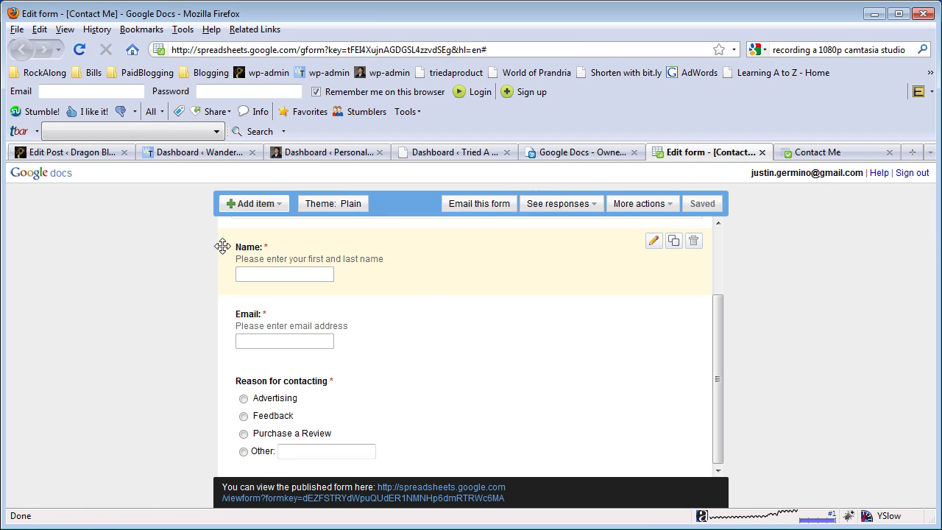
{"action": "left_click", "coordinate": [256, 204]}
{"action": "left_click", "coordinate": [277, 256]}
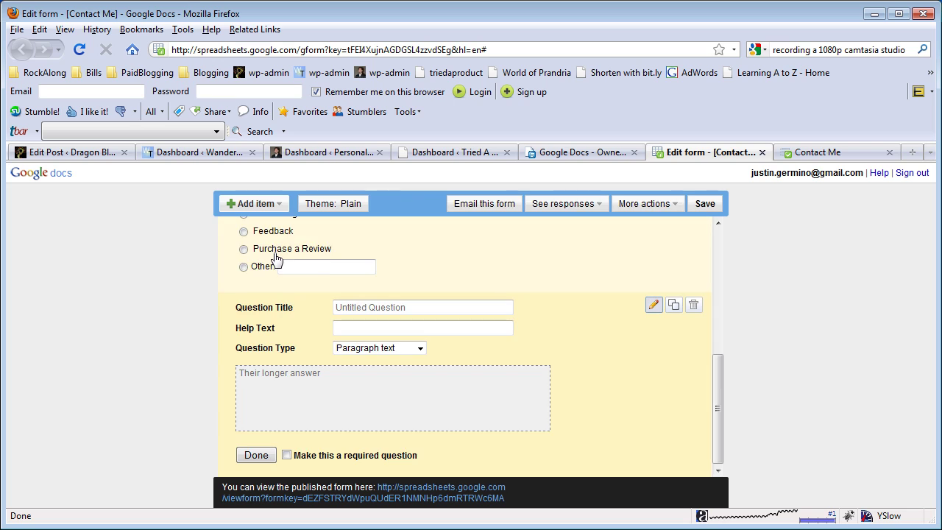
{"action": "left_click", "coordinate": [424, 307]}
{"action": "type", "text": "Detail"}
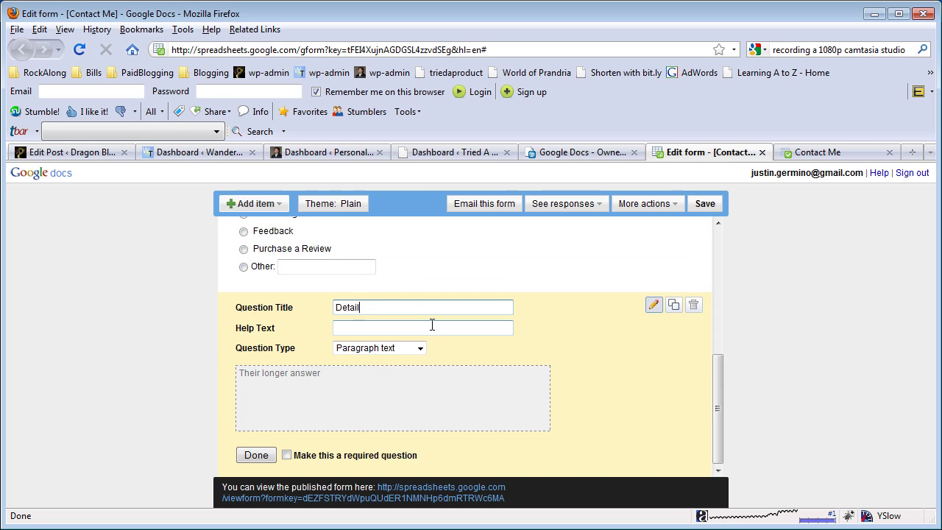
{"action": "type", "text": "s"}
{"action": "key", "text": "Tab"}
{"action": "type", "text": "Add add"}
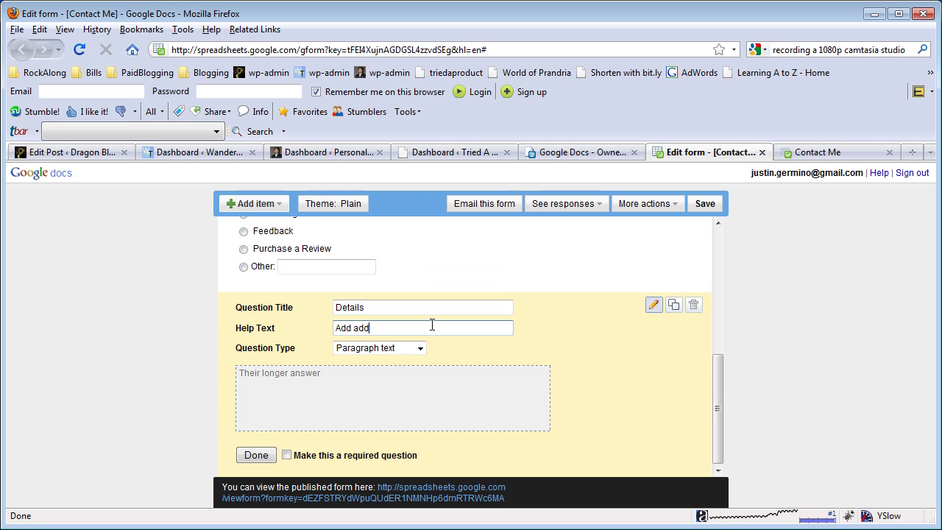
{"action": "type", "text": "itional details o"}
{"action": "type", "text": "r notes"}
{"action": "left_click", "coordinate": [256, 455]}
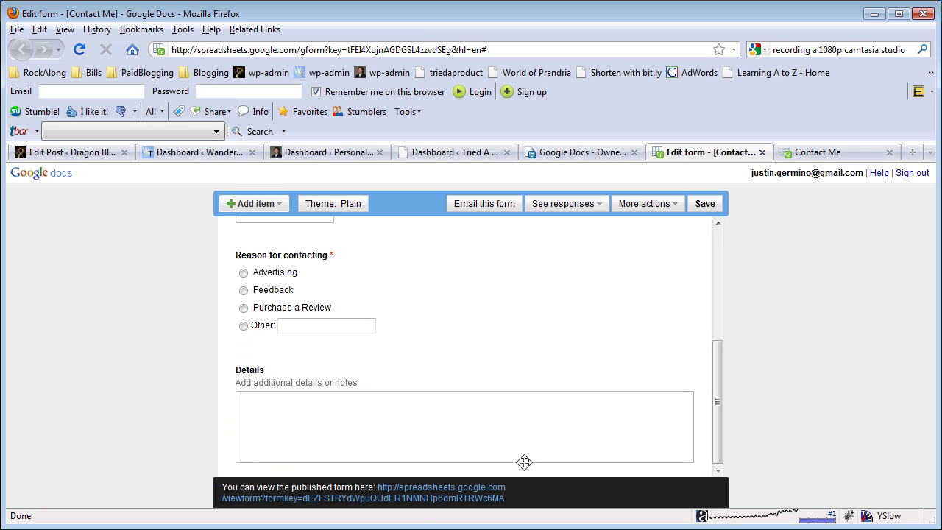
{"action": "left_click", "coordinate": [821, 154]}
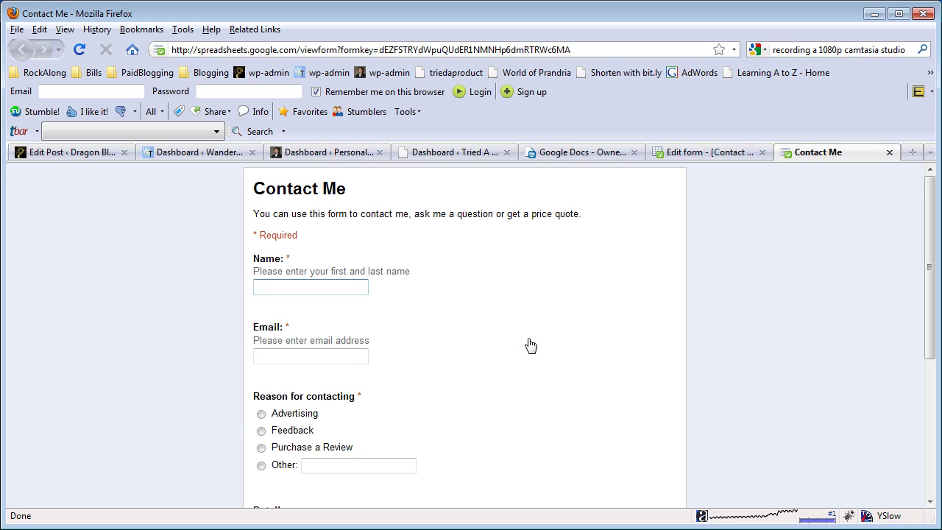
{"action": "scroll", "coordinate": [532, 344], "scroll_direction": "down", "scroll_amount": 1}
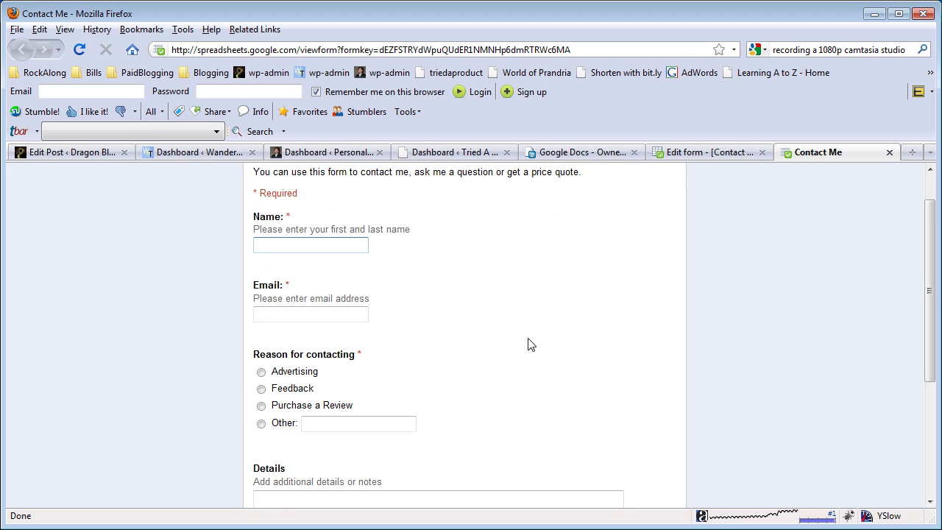
{"action": "scroll", "coordinate": [531, 344], "scroll_direction": "down", "scroll_amount": 3}
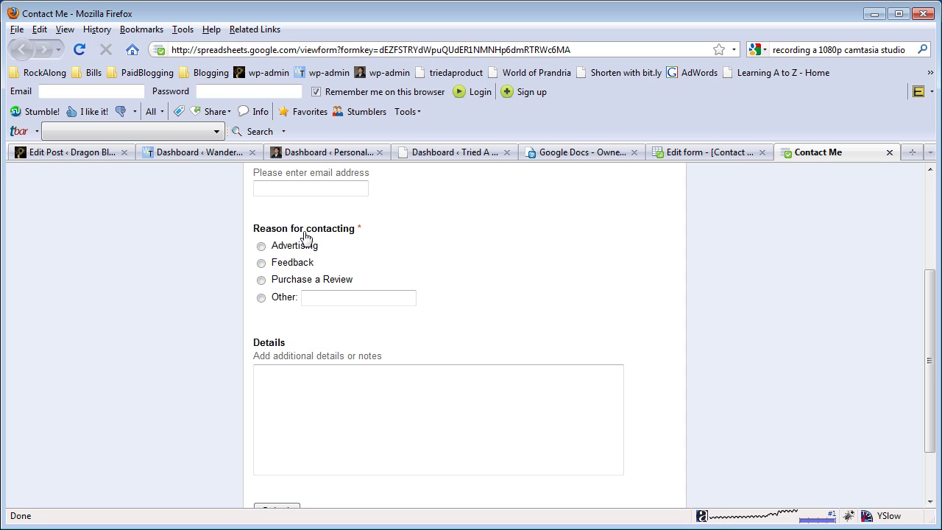
{"action": "scroll", "coordinate": [327, 397], "scroll_direction": "down", "scroll_amount": 2}
{"action": "scroll", "coordinate": [328, 408], "scroll_direction": "up", "scroll_amount": 3}
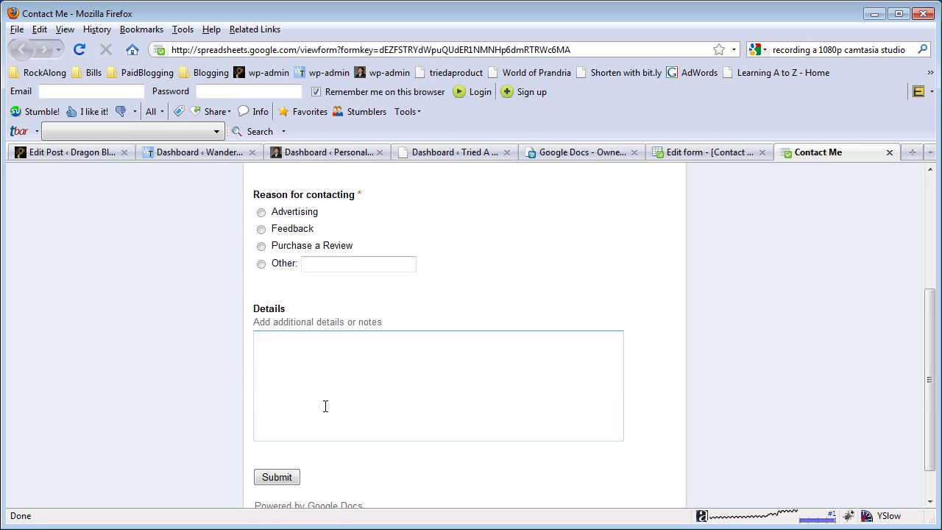
{"action": "scroll", "coordinate": [354, 378], "scroll_direction": "up", "scroll_amount": 3}
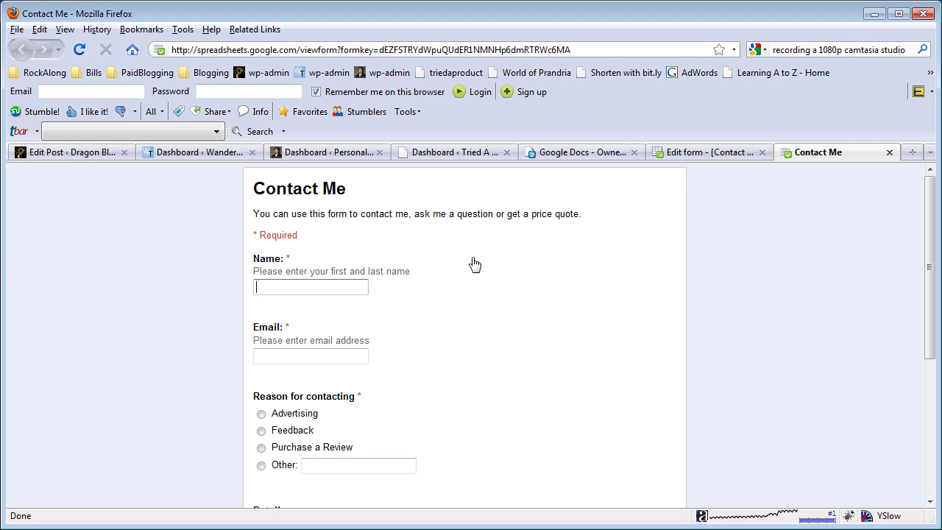
{"action": "left_click", "coordinate": [689, 154]}
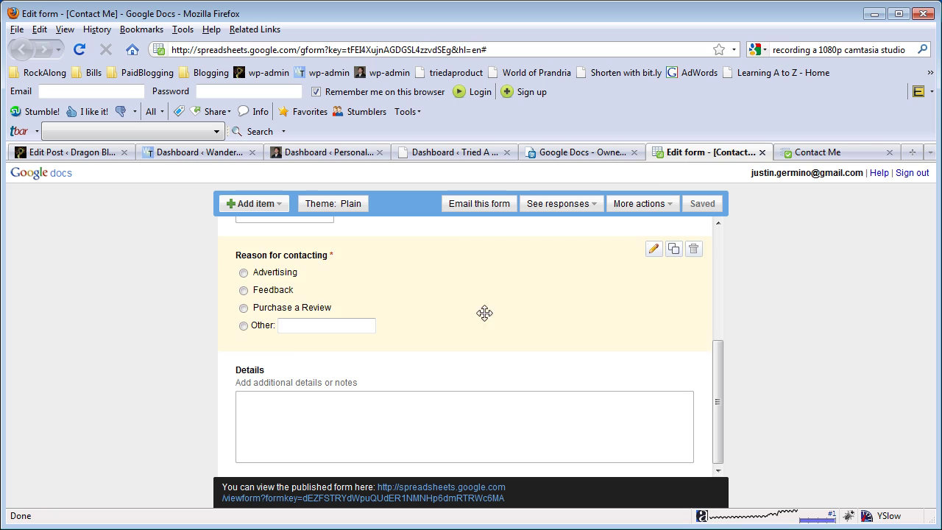
Step: Switch the form theme from Plain to Grayscale after previewing it on the published form
{"action": "left_click", "coordinate": [346, 207]}
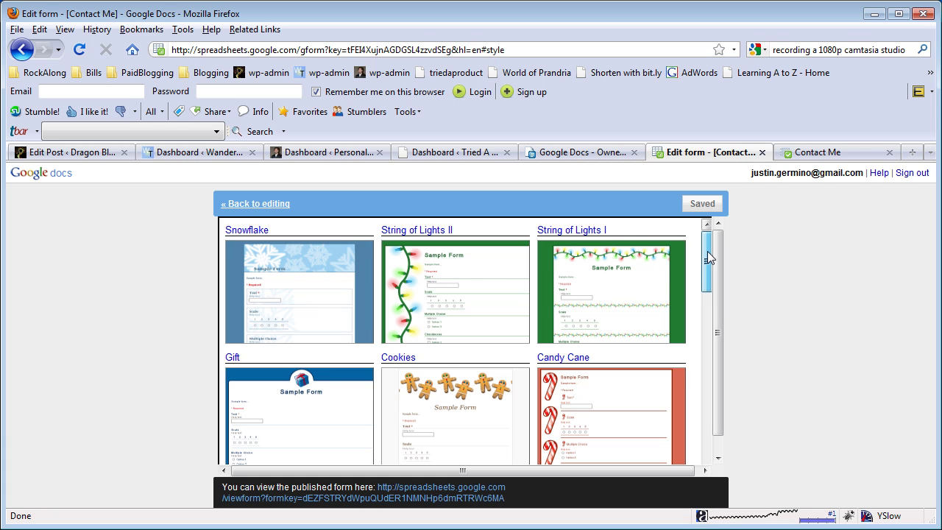
{"action": "left_click_drag", "start_coordinate": [707, 251], "coordinate": [712, 430]}
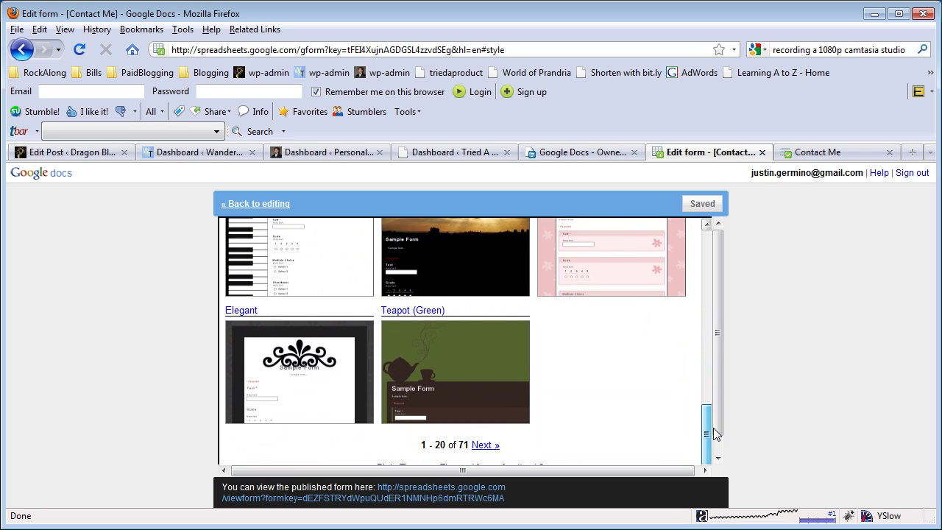
{"action": "left_click", "coordinate": [486, 445]}
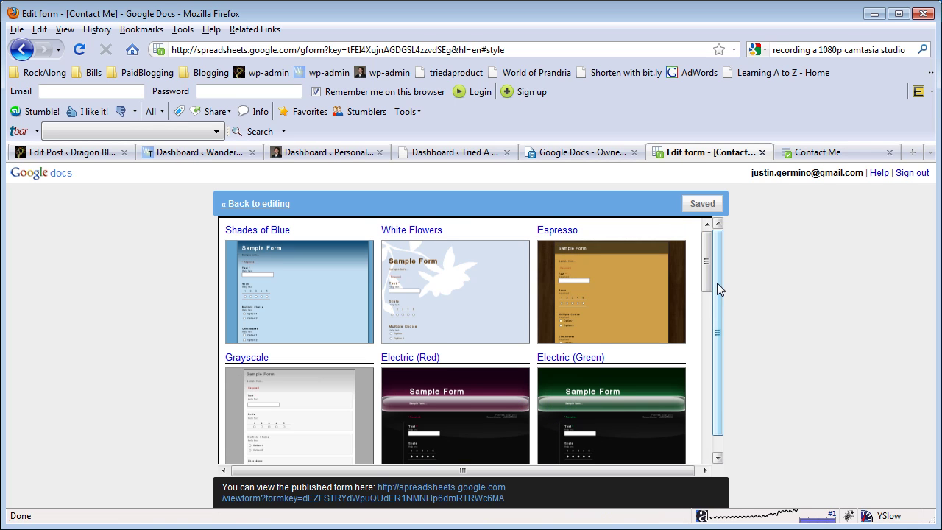
{"action": "left_click_drag", "start_coordinate": [718, 283], "coordinate": [712, 307]}
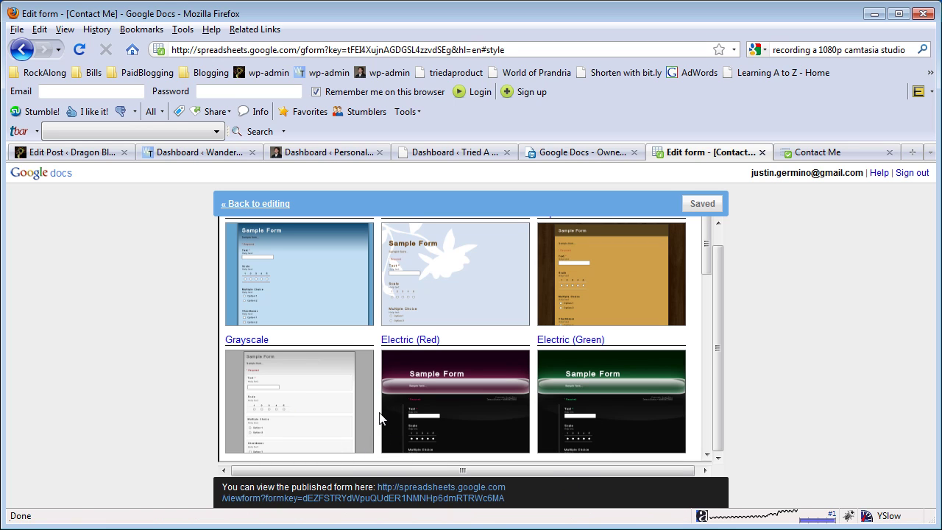
{"action": "left_click", "coordinate": [309, 390]}
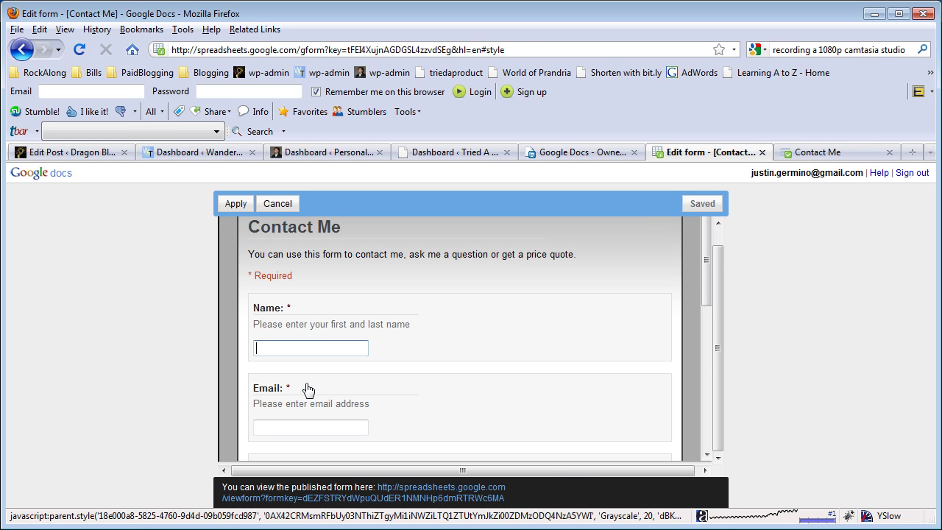
{"action": "left_click", "coordinate": [469, 498]}
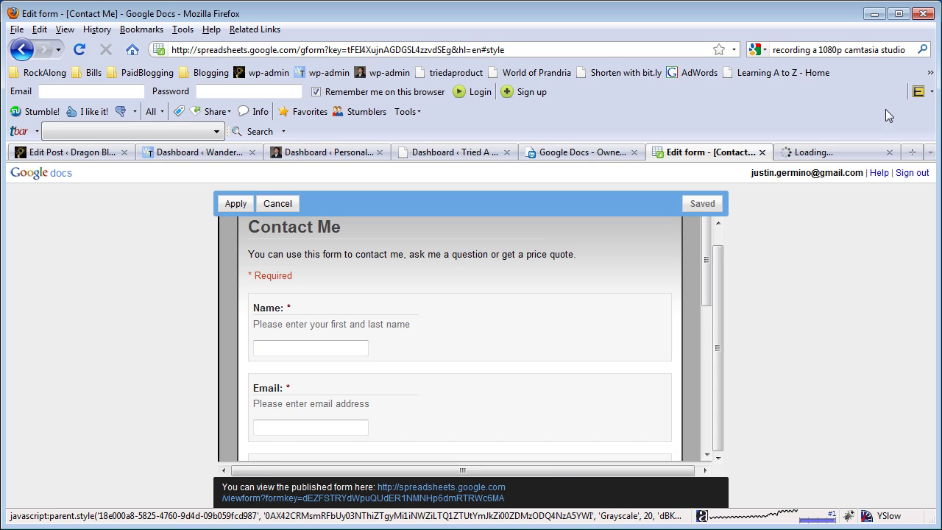
{"action": "left_click", "coordinate": [824, 152]}
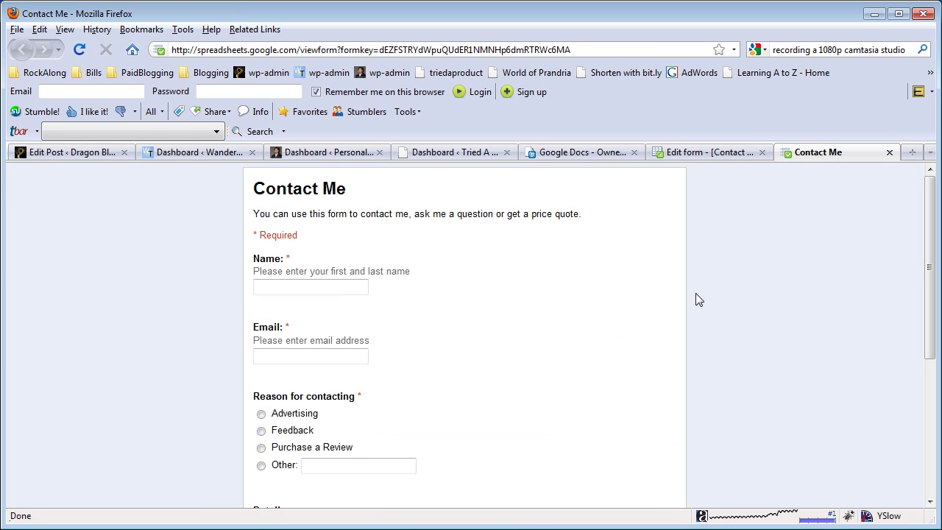
{"action": "left_click", "coordinate": [700, 151]}
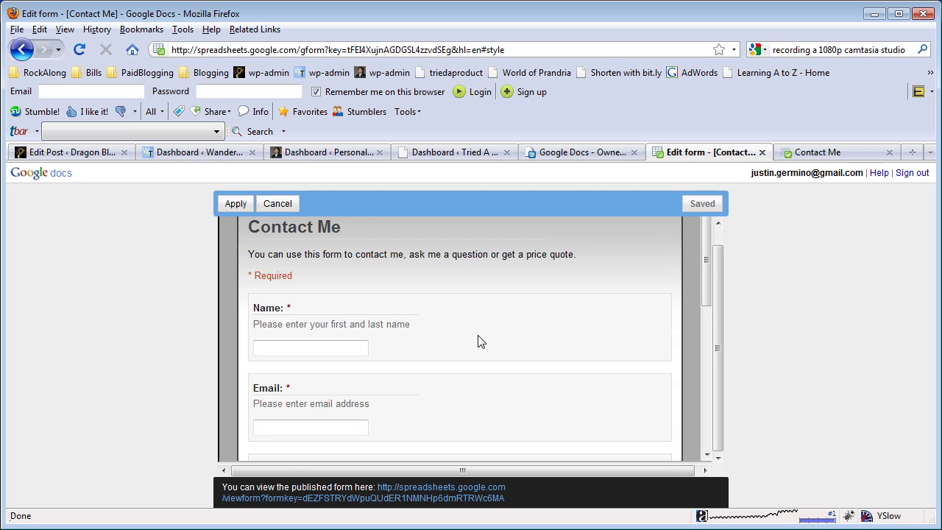
{"action": "scroll", "coordinate": [478, 342], "scroll_direction": "down", "scroll_amount": 3}
{"action": "scroll", "coordinate": [479, 346], "scroll_direction": "down", "scroll_amount": 3}
{"action": "scroll", "coordinate": [477, 352], "scroll_direction": "up", "scroll_amount": 6}
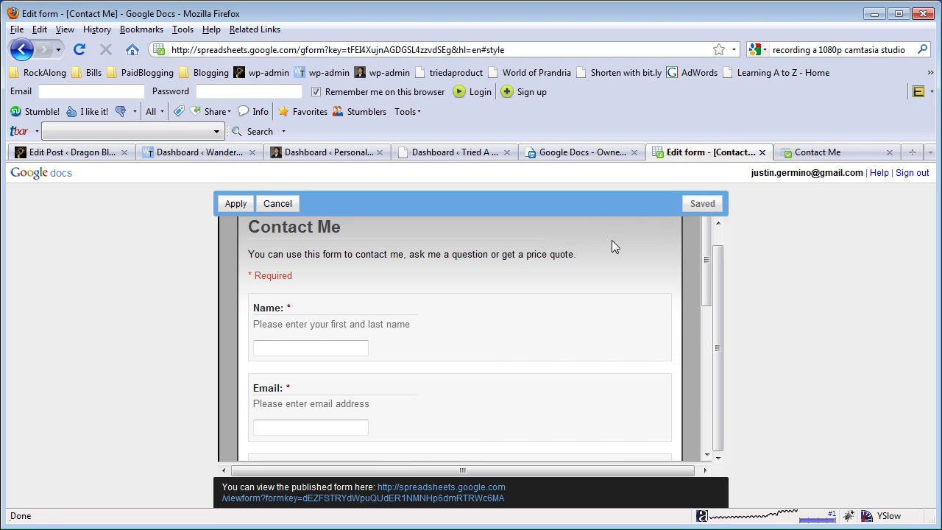
{"action": "left_click", "coordinate": [236, 203]}
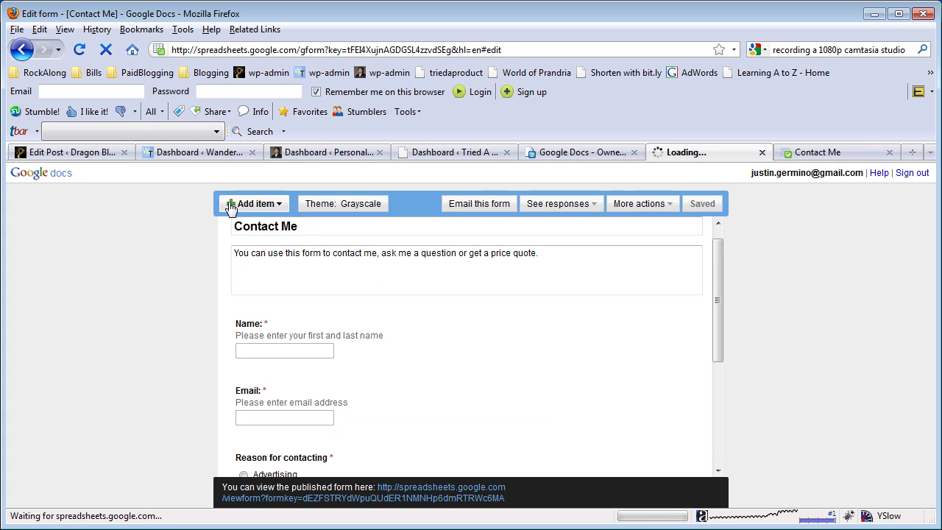
{"action": "left_click", "coordinate": [412, 487]}
{"action": "left_click", "coordinate": [830, 152]}
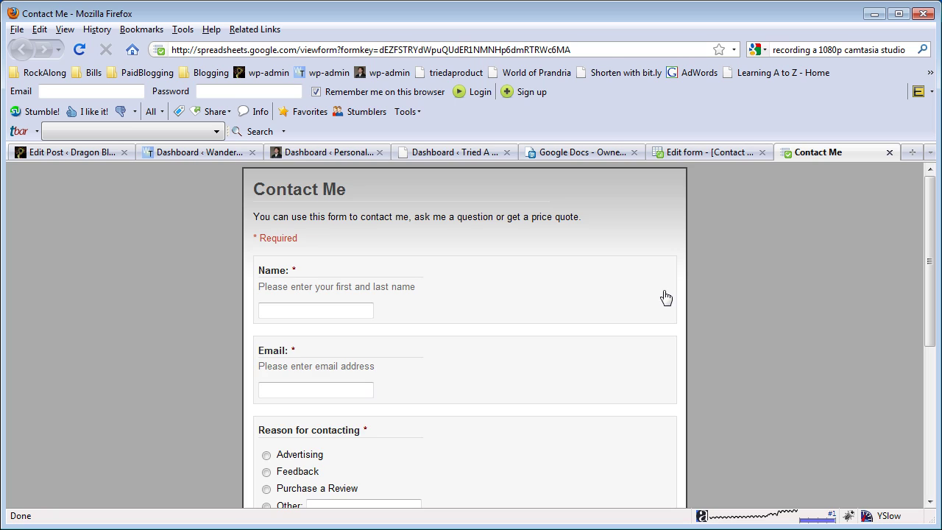
{"action": "scroll", "coordinate": [666, 297], "scroll_direction": "down", "scroll_amount": 5}
{"action": "scroll", "coordinate": [666, 296], "scroll_direction": "down", "scroll_amount": 5}
{"action": "scroll", "coordinate": [666, 297], "scroll_direction": "up", "scroll_amount": 10}
{"action": "left_click", "coordinate": [703, 152]}
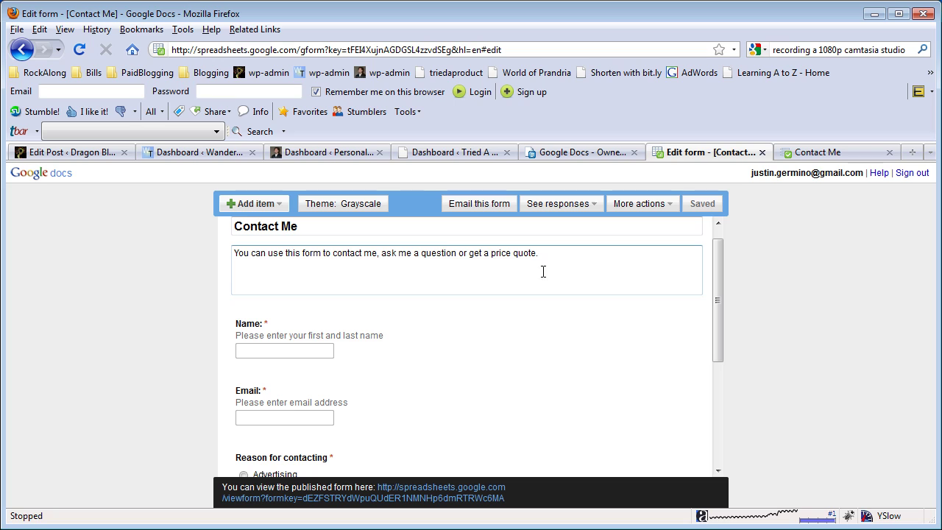
Step: Set the confirmation message to 'Thank you for contacting me, I will get back with you shortly.'
{"action": "left_click", "coordinate": [647, 209]}
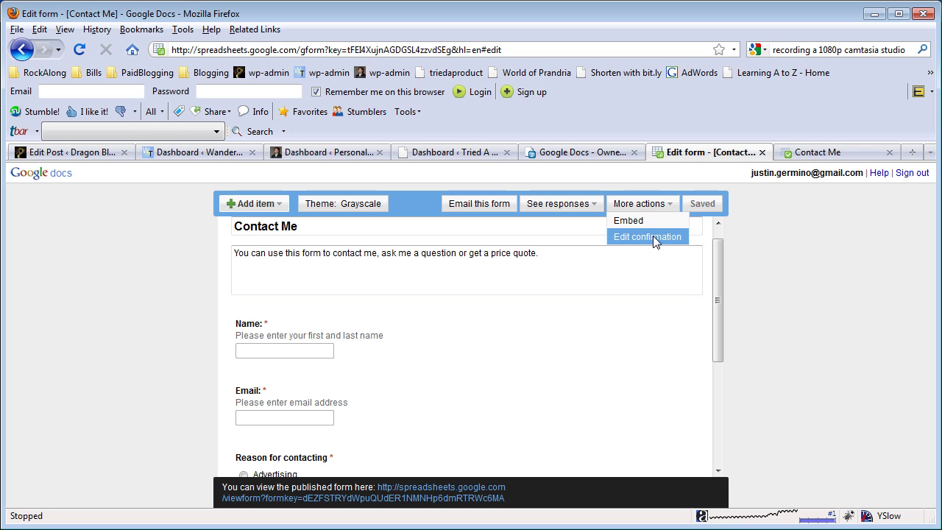
{"action": "left_click", "coordinate": [648, 236]}
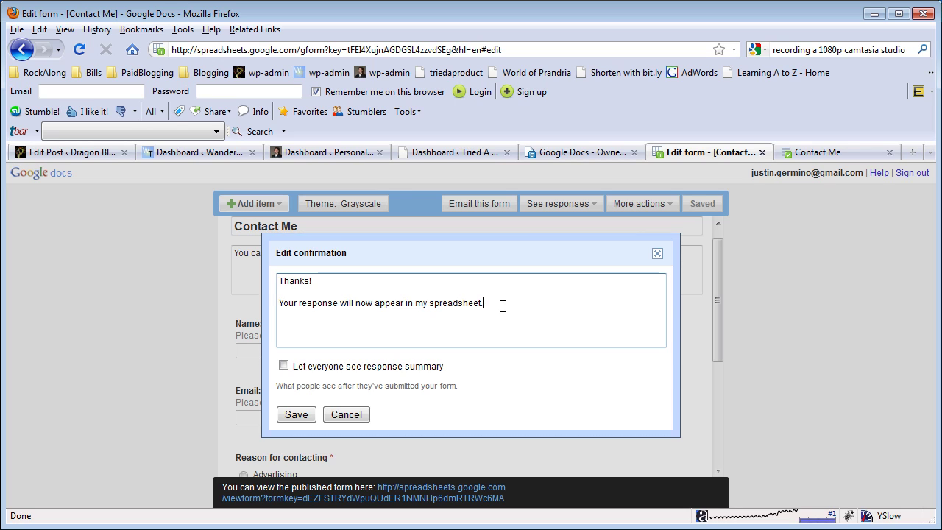
{"action": "left_click_drag", "start_coordinate": [502, 306], "coordinate": [152, 250]}
{"action": "type", "text": "Thank"}
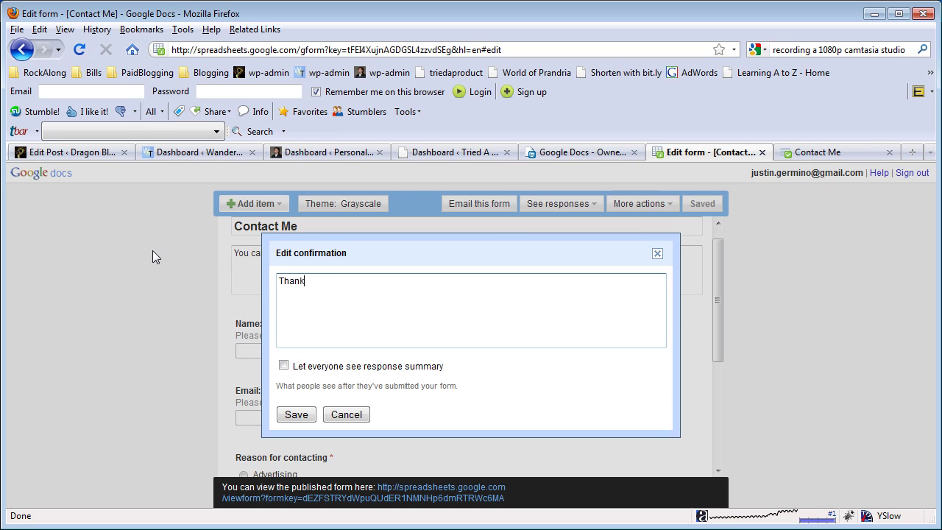
{"action": "type", "text": " you for contacting"}
{"action": "type", "text": " me, I will"}
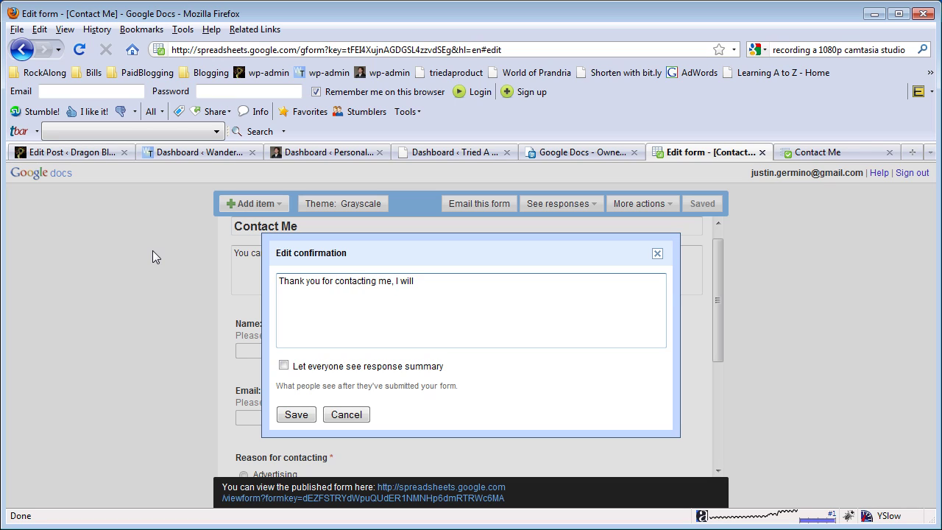
{"action": "type", "text": " get back "}
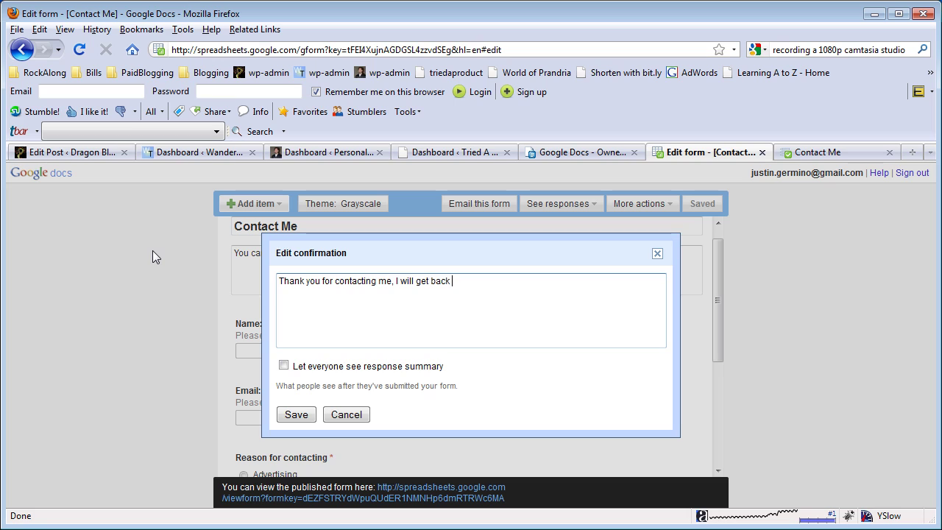
{"action": "type", "text": "with you shortly."}
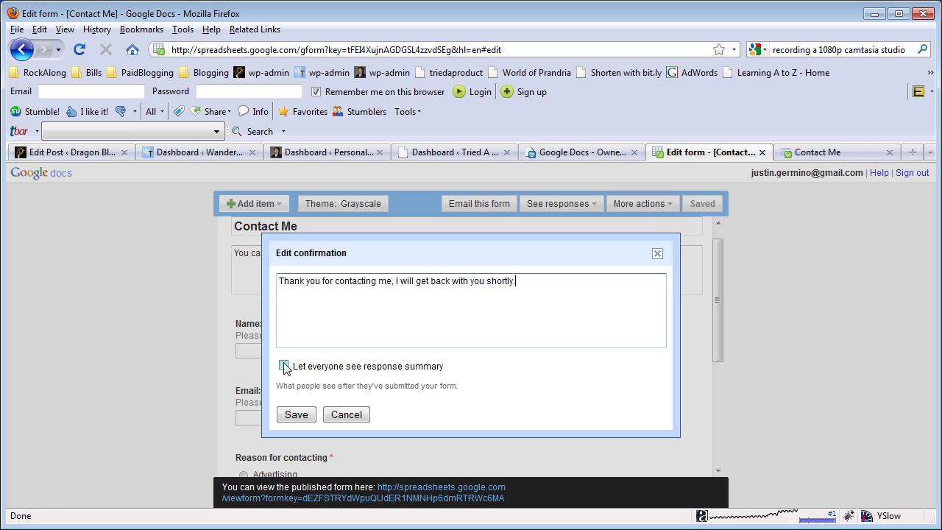
{"action": "left_click", "coordinate": [296, 415]}
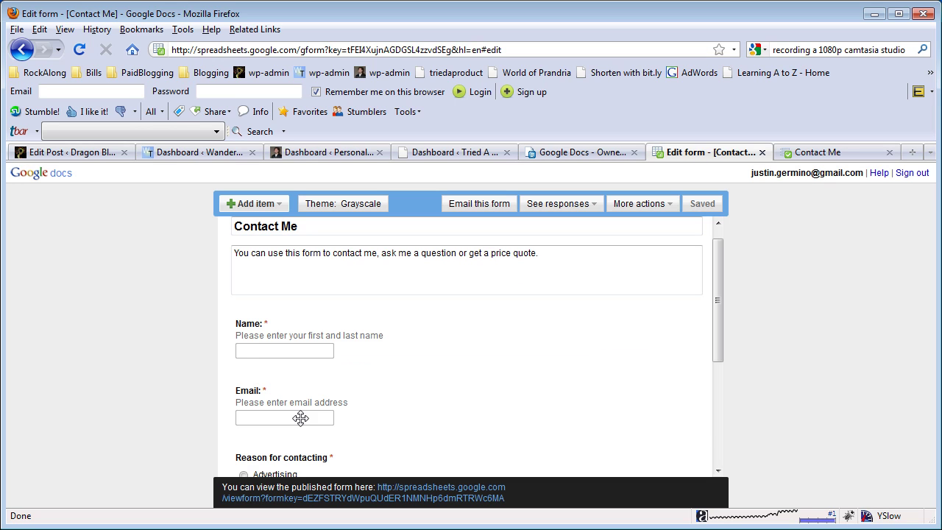
{"action": "scroll", "coordinate": [530, 324], "scroll_direction": "down", "scroll_amount": 2}
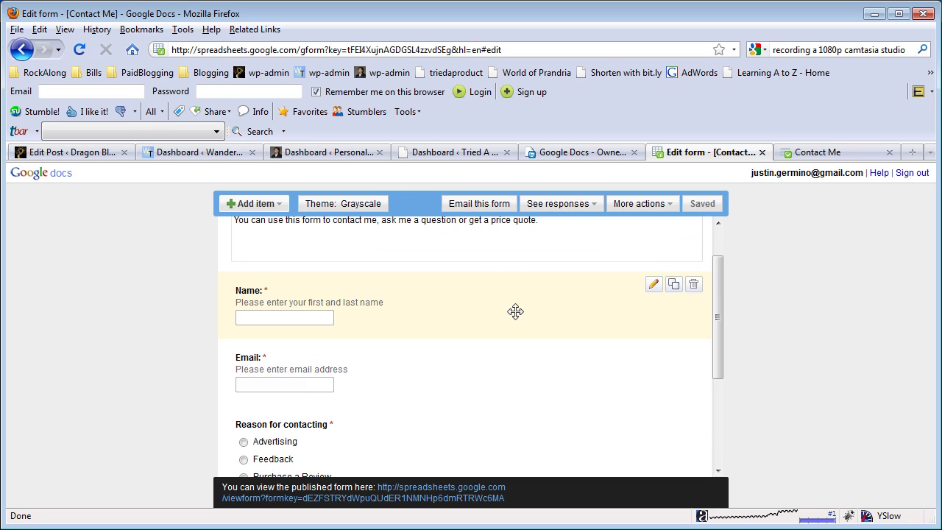
{"action": "scroll", "coordinate": [516, 331], "scroll_direction": "down", "scroll_amount": 2}
{"action": "scroll", "coordinate": [508, 338], "scroll_direction": "down", "scroll_amount": 2}
{"action": "scroll", "coordinate": [511, 370], "scroll_direction": "up", "scroll_amount": 3}
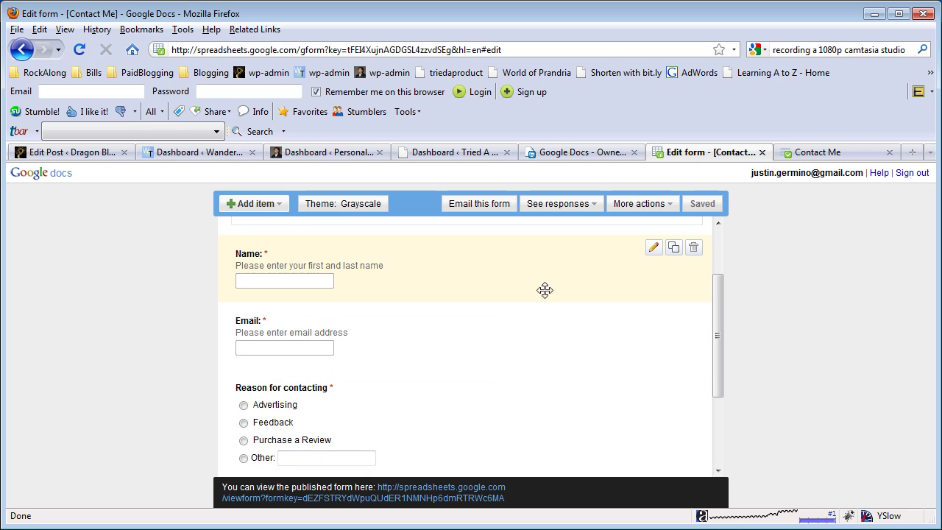
Step: Get the form's iframe embed code, close its window, and switch to the WordPress dashboard
{"action": "left_click", "coordinate": [670, 204]}
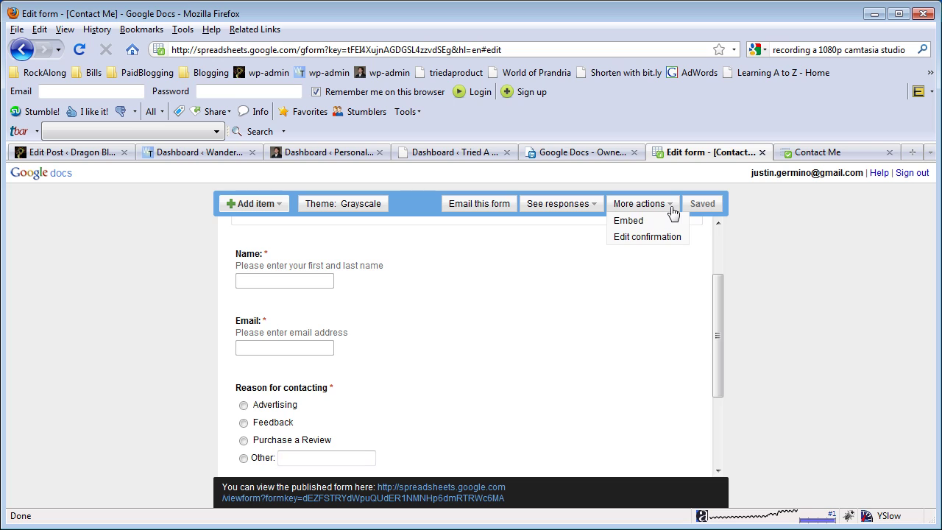
{"action": "left_click", "coordinate": [634, 219]}
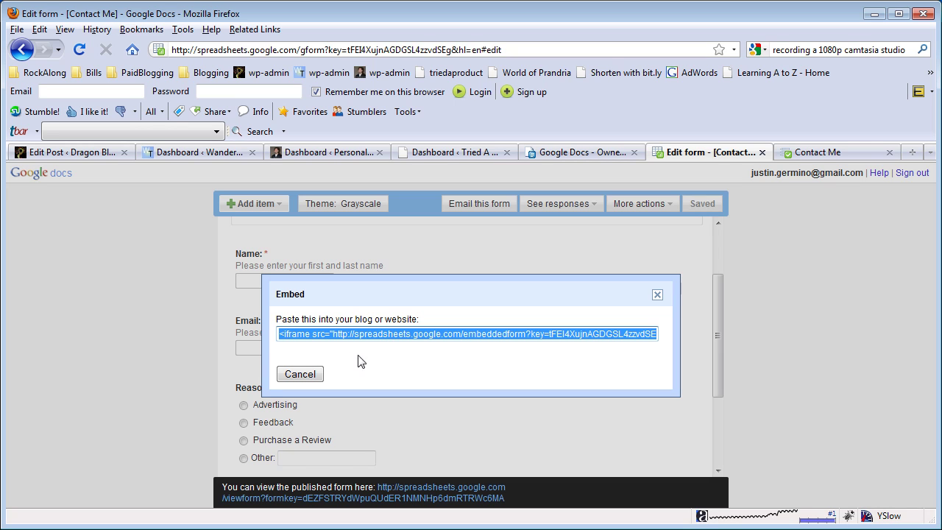
{"action": "left_click", "coordinate": [300, 374]}
{"action": "left_click", "coordinate": [455, 151]}
{"action": "scroll", "coordinate": [145, 383], "scroll_direction": "down", "scroll_amount": 2}
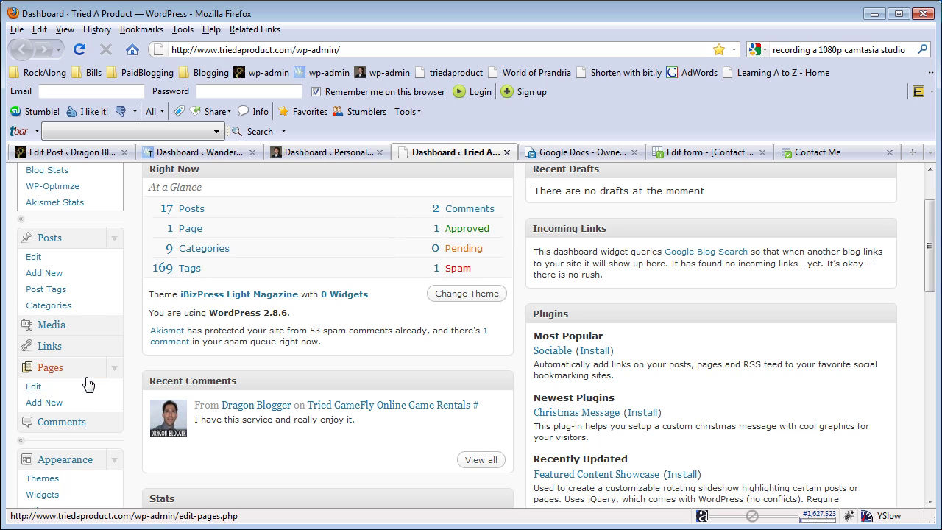
Step: Open the draft Product Reviews page for editing from the Pages list
{"action": "left_click", "coordinate": [34, 386]}
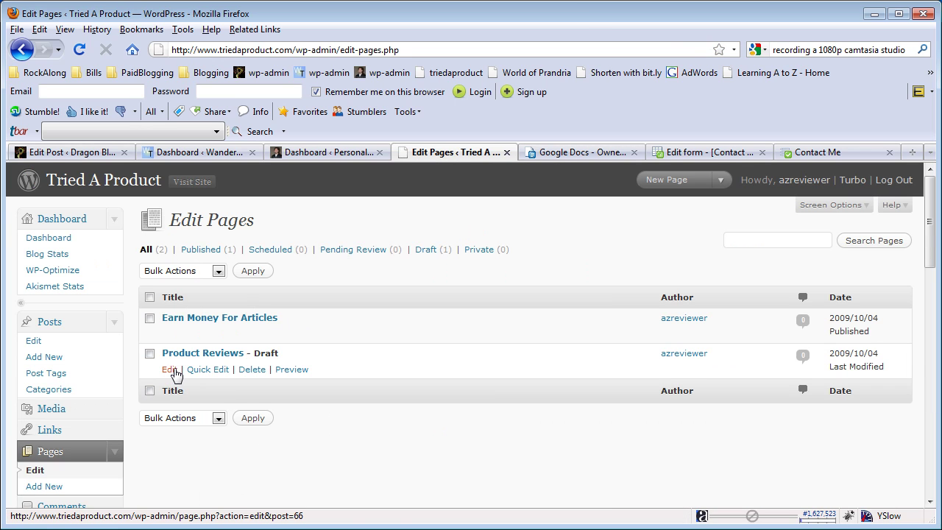
{"action": "left_click", "coordinate": [170, 369]}
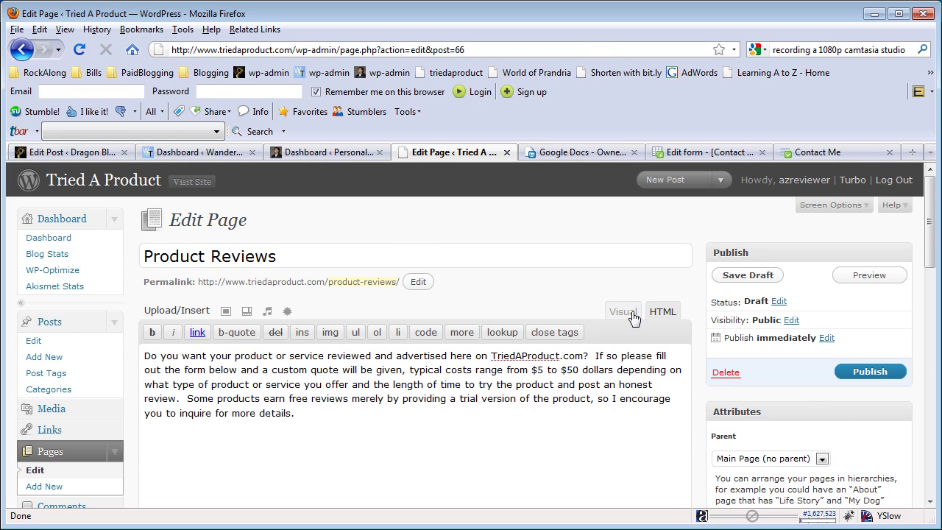
{"action": "scroll", "coordinate": [463, 408], "scroll_direction": "down", "scroll_amount": 1}
Step: Paste the Contact Me iframe code, change its width from 760 to 100%, and preview
{"action": "type", "text": "<iframe src=\"http://spreadsheets.google.com/embeddedform?key=tFEI4XujnAGDGSL4zzvdSEg\" width=\"760\" height=\"753\" frameborder=\"0\" marginheight=\"0\" marginwidth=\"0\">Loading...</iframe>"}
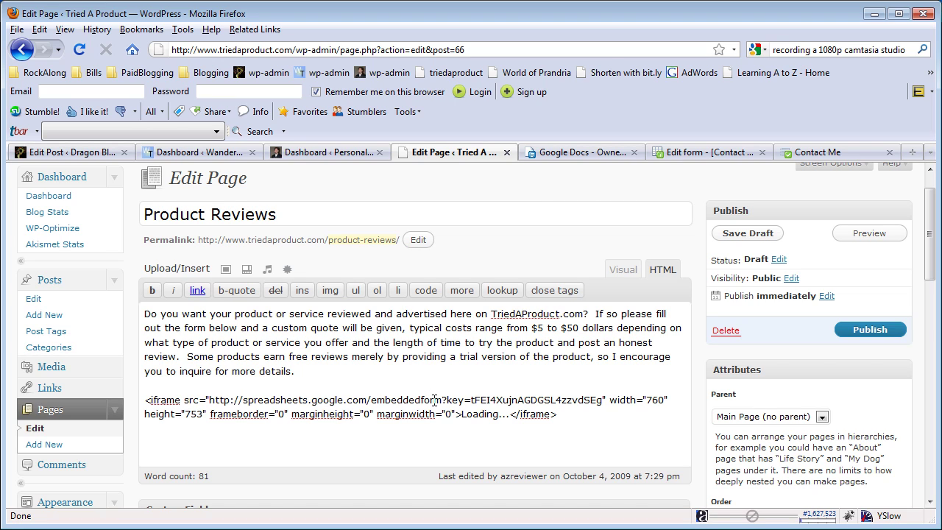
{"action": "scroll", "coordinate": [486, 366], "scroll_direction": "down", "scroll_amount": 1}
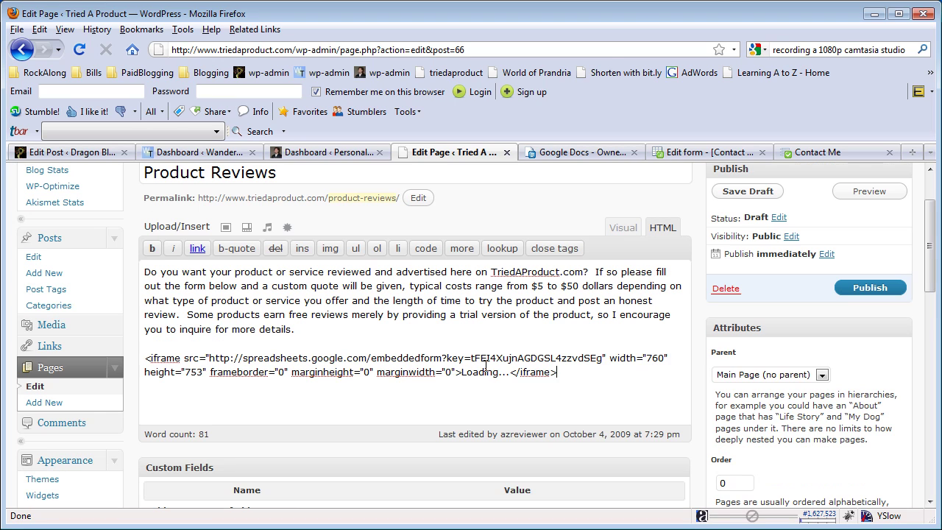
{"action": "double_click", "coordinate": [651, 358]}
{"action": "type", "text": "100%"}
{"action": "left_click", "coordinate": [870, 191]}
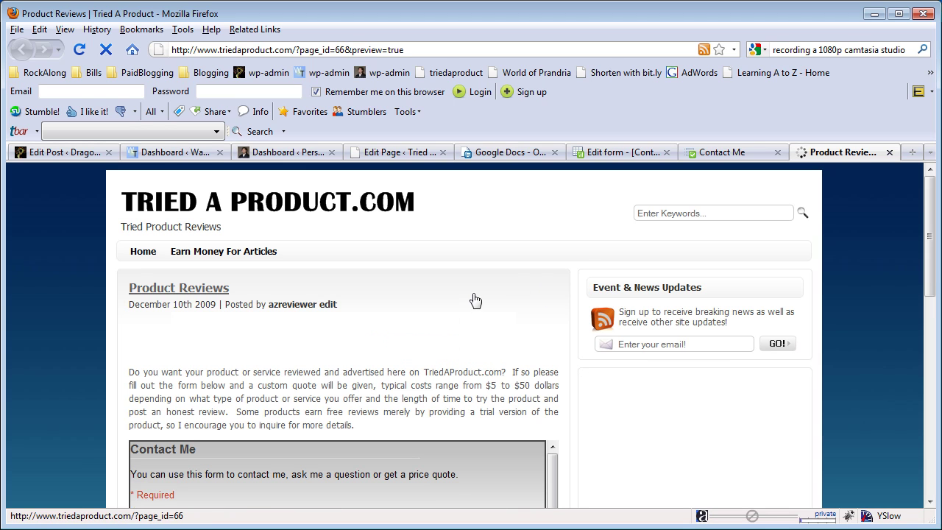
{"action": "scroll", "coordinate": [364, 328], "scroll_direction": "down", "scroll_amount": 4}
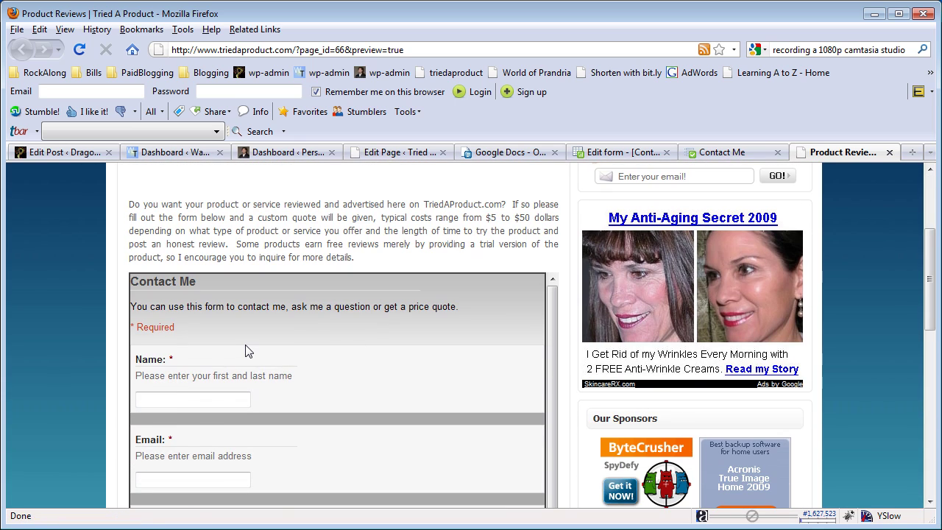
{"action": "scroll", "coordinate": [246, 350], "scroll_direction": "down", "scroll_amount": 2}
{"action": "scroll", "coordinate": [254, 352], "scroll_direction": "up", "scroll_amount": 2}
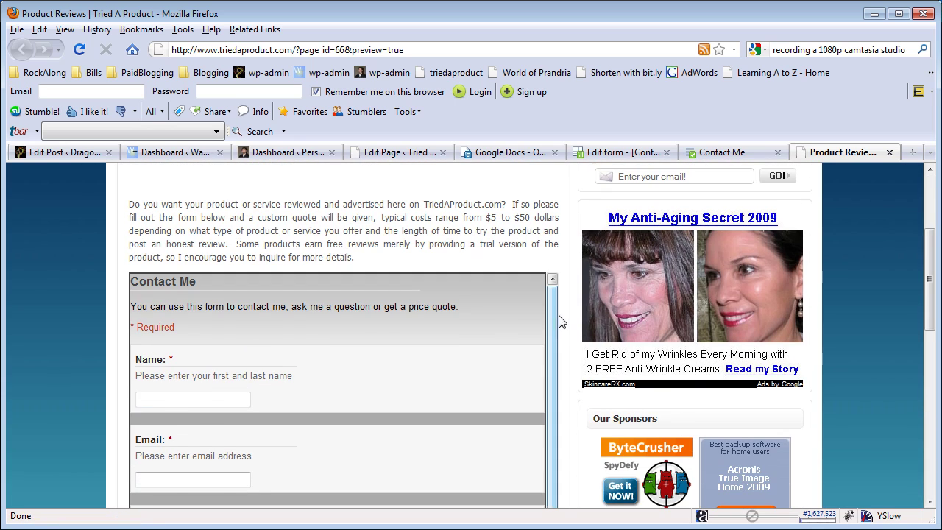
{"action": "scroll", "coordinate": [374, 360], "scroll_direction": "down", "scroll_amount": 3}
{"action": "scroll", "coordinate": [354, 412], "scroll_direction": "down", "scroll_amount": 3}
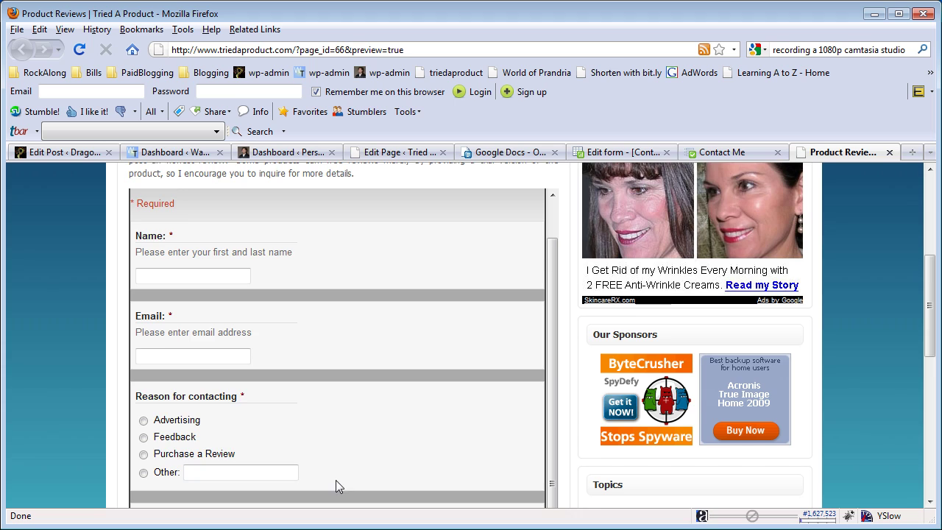
{"action": "scroll", "coordinate": [336, 464], "scroll_direction": "down", "scroll_amount": 3}
{"action": "scroll", "coordinate": [315, 450], "scroll_direction": "down", "scroll_amount": 3}
{"action": "scroll", "coordinate": [570, 412], "scroll_direction": "up", "scroll_amount": 3}
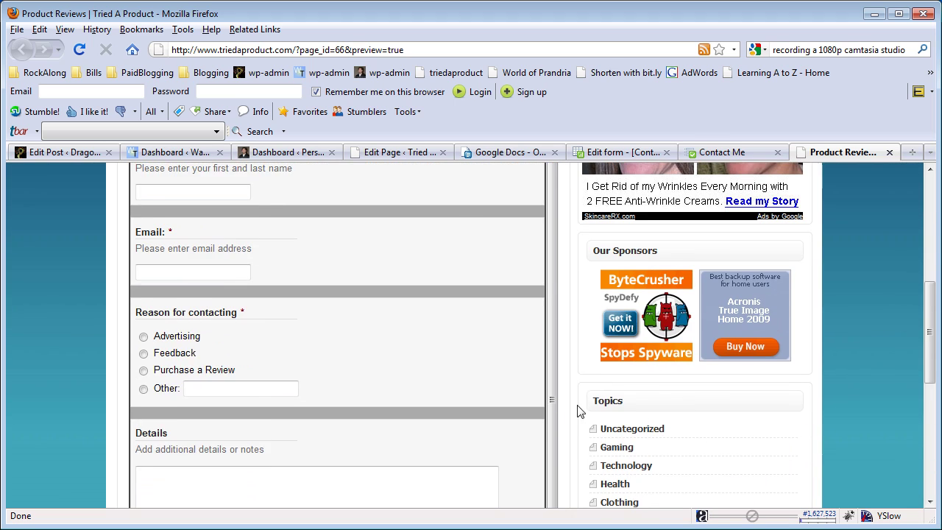
{"action": "scroll", "coordinate": [572, 412], "scroll_direction": "up", "scroll_amount": 3}
{"action": "left_click_drag", "start_coordinate": [550, 363], "coordinate": [552, 294]}
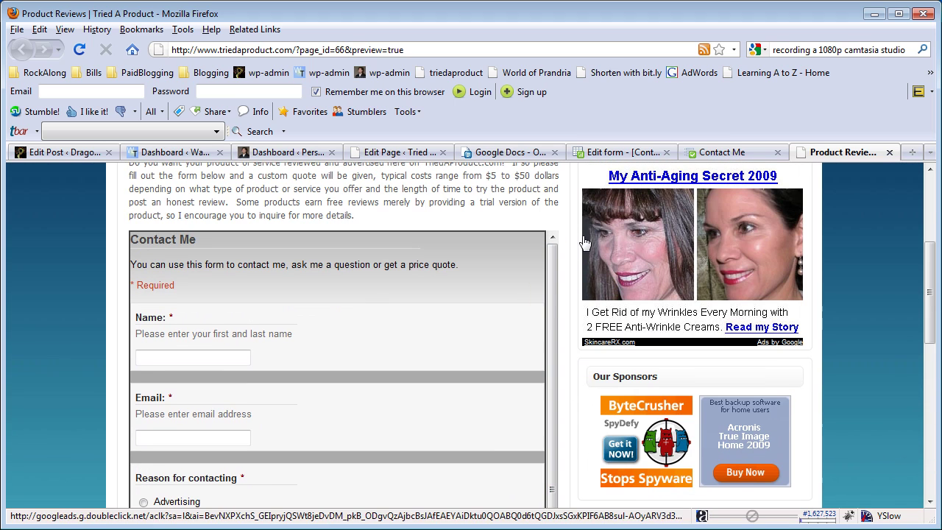
{"action": "scroll", "coordinate": [586, 279], "scroll_direction": "down", "scroll_amount": 3}
{"action": "scroll", "coordinate": [587, 280], "scroll_direction": "down", "scroll_amount": 3}
{"action": "scroll", "coordinate": [582, 420], "scroll_direction": "down", "scroll_amount": 3}
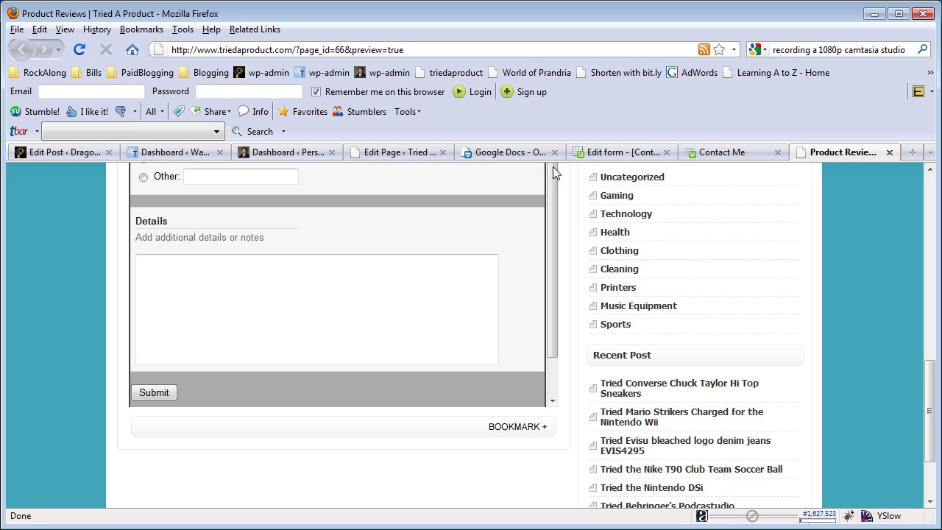
{"action": "left_click", "coordinate": [401, 153]}
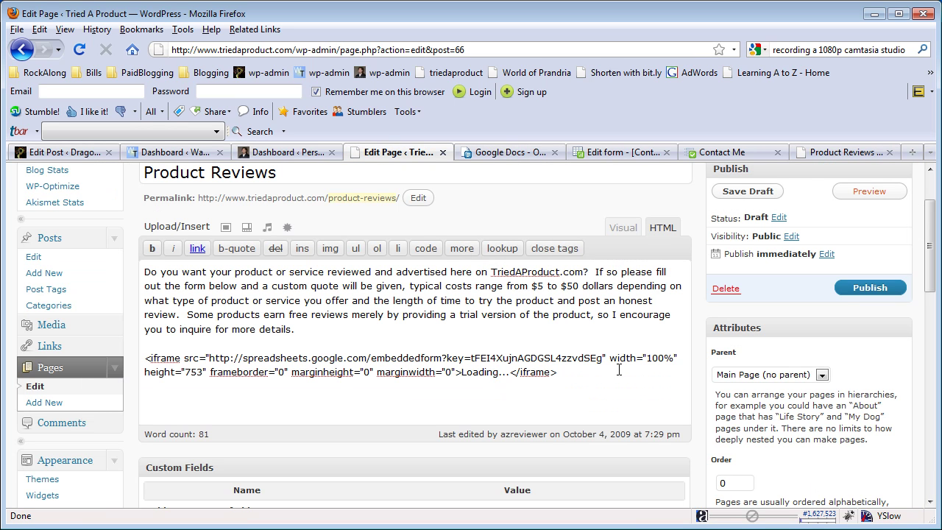
{"action": "left_click", "coordinate": [457, 371]}
{"action": "type", "text": "scrolling=\""}
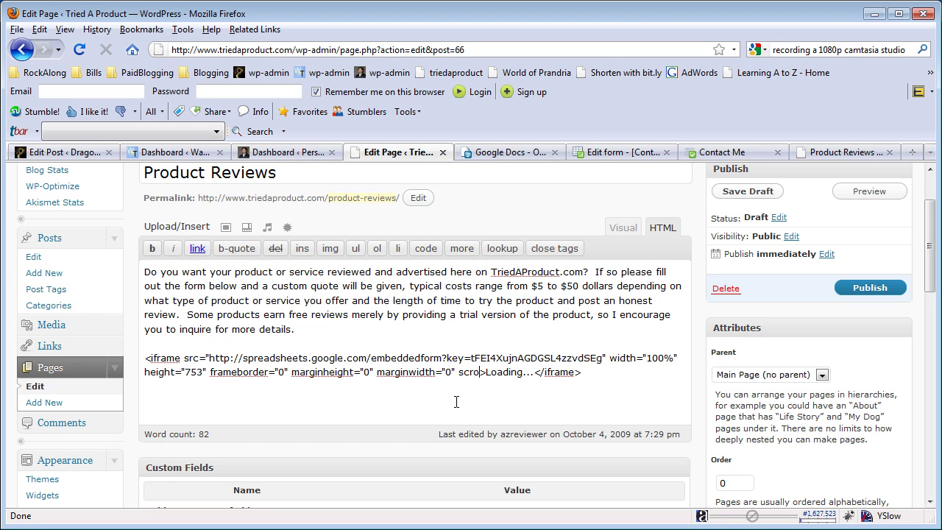
{"action": "type", "text": "no\""}
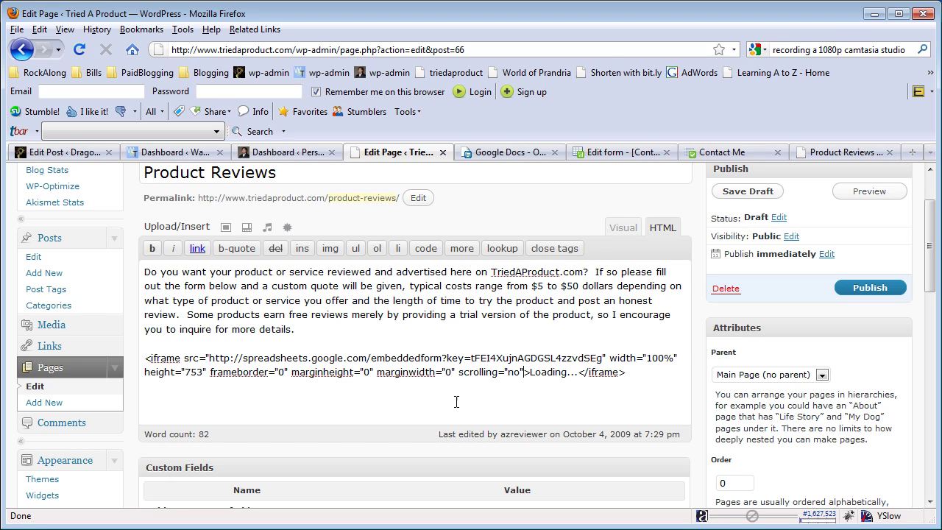
{"action": "left_click", "coordinate": [870, 191]}
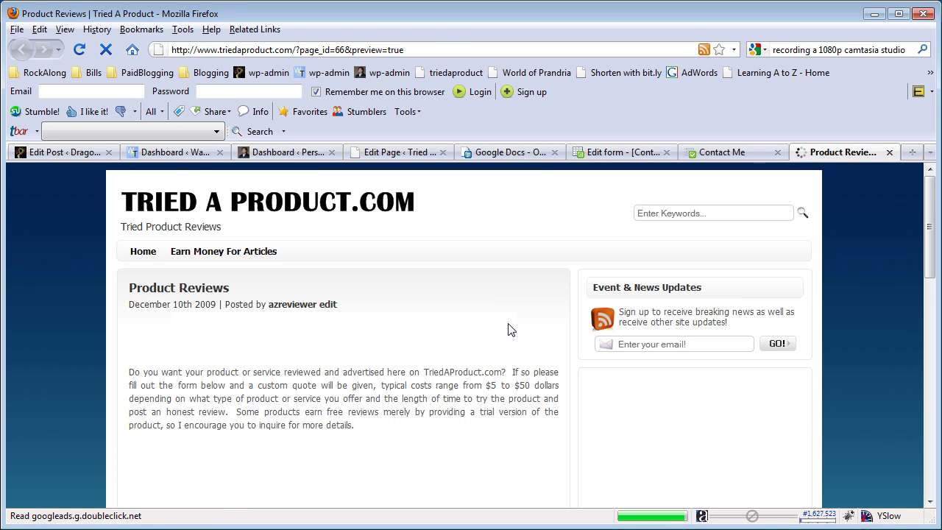
{"action": "scroll", "coordinate": [508, 327], "scroll_direction": "down", "scroll_amount": 3}
{"action": "scroll", "coordinate": [512, 330], "scroll_direction": "down", "scroll_amount": 2}
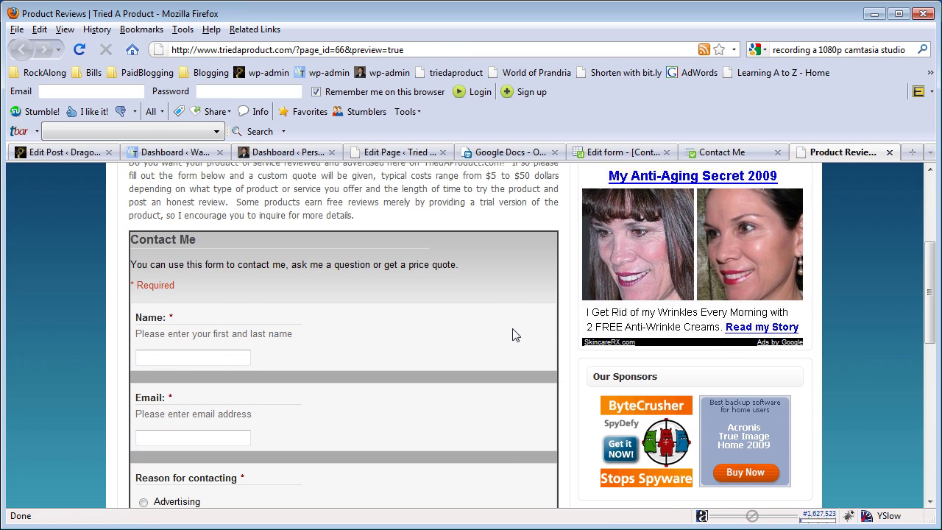
{"action": "scroll", "coordinate": [525, 291], "scroll_direction": "down", "scroll_amount": 2}
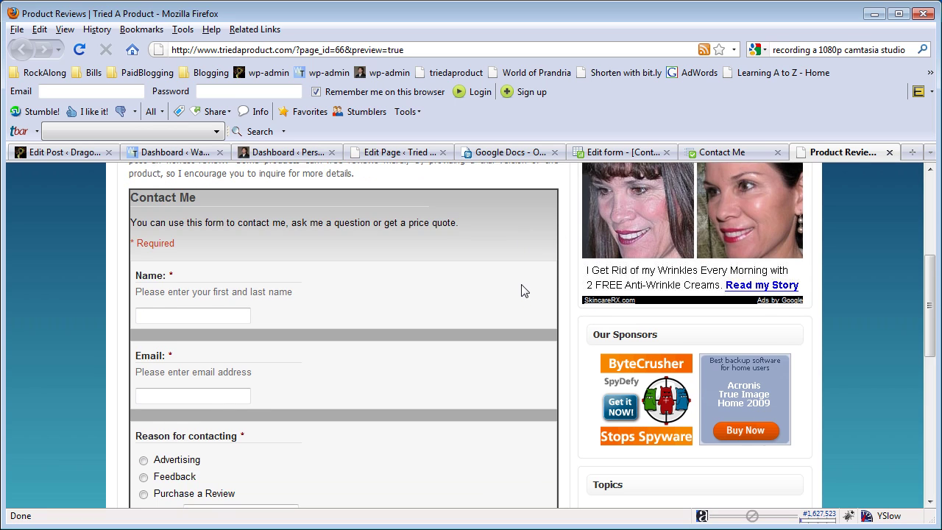
{"action": "scroll", "coordinate": [519, 291], "scroll_direction": "down", "scroll_amount": 4}
{"action": "scroll", "coordinate": [517, 295], "scroll_direction": "down", "scroll_amount": 4}
{"action": "scroll", "coordinate": [517, 301], "scroll_direction": "down", "scroll_amount": 1}
{"action": "left_click", "coordinate": [456, 316]}
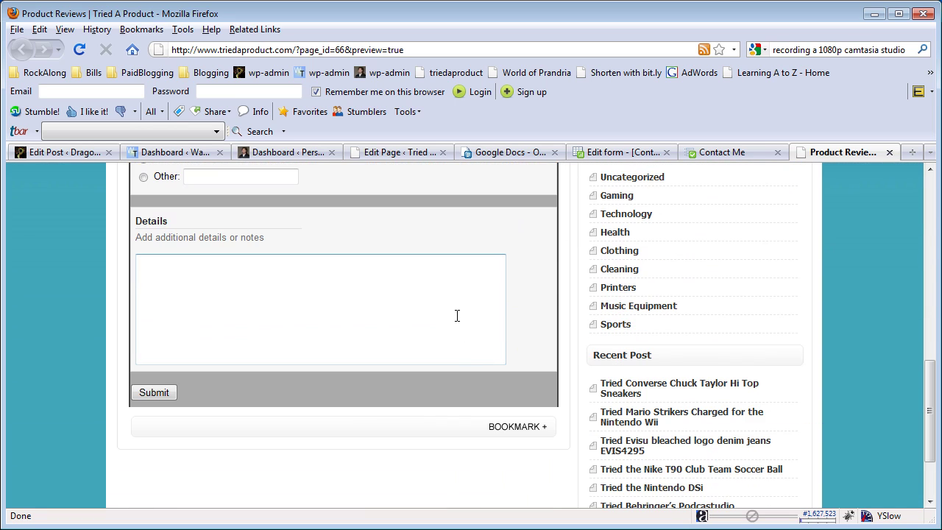
{"action": "scroll", "coordinate": [413, 333], "scroll_direction": "down", "scroll_amount": 1}
{"action": "scroll", "coordinate": [413, 333], "scroll_direction": "up", "scroll_amount": 2}
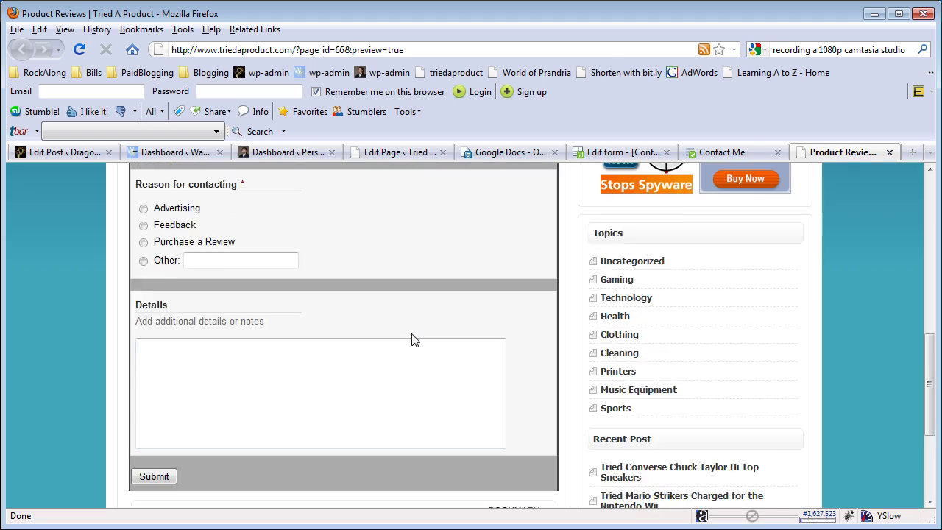
{"action": "scroll", "coordinate": [413, 334], "scroll_direction": "up", "scroll_amount": 3}
{"action": "scroll", "coordinate": [413, 333], "scroll_direction": "down", "scroll_amount": 6}
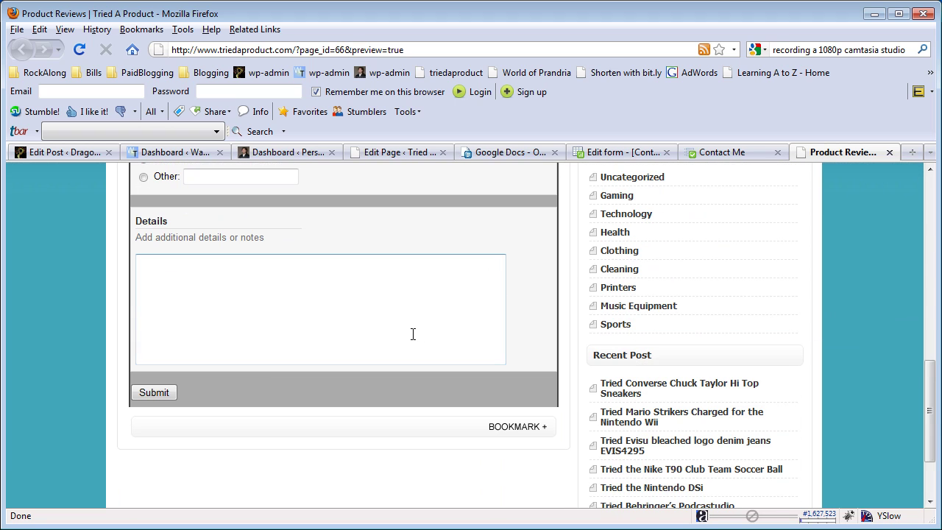
{"action": "scroll", "coordinate": [235, 412], "scroll_direction": "up", "scroll_amount": 5}
{"action": "scroll", "coordinate": [236, 409], "scroll_direction": "up", "scroll_amount": 5}
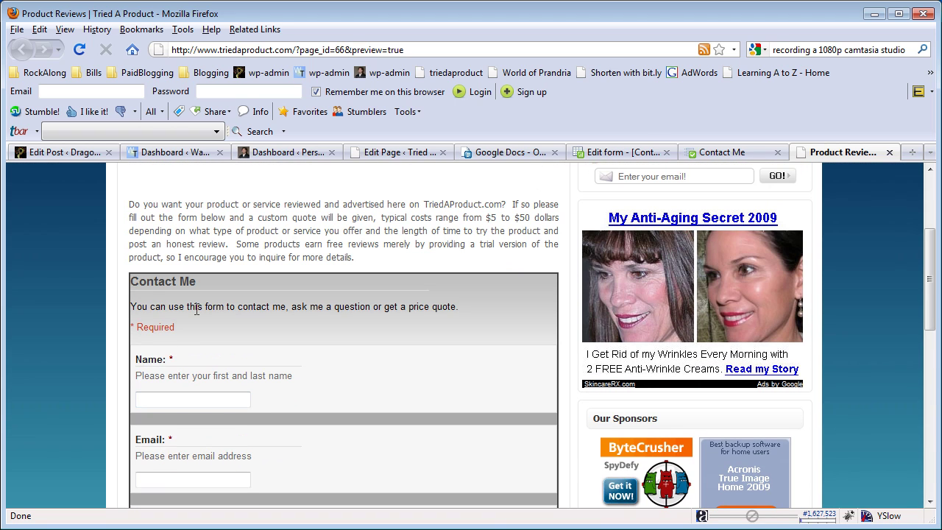
{"action": "scroll", "coordinate": [197, 309], "scroll_direction": "down", "scroll_amount": 3}
{"action": "scroll", "coordinate": [196, 324], "scroll_direction": "down", "scroll_amount": 3}
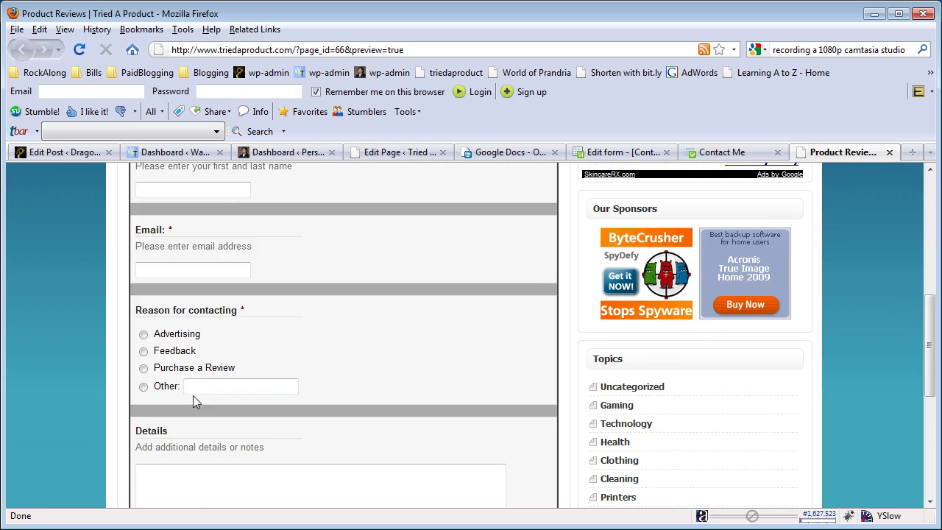
{"action": "scroll", "coordinate": [193, 395], "scroll_direction": "down", "scroll_amount": 3}
{"action": "left_click", "coordinate": [390, 338]}
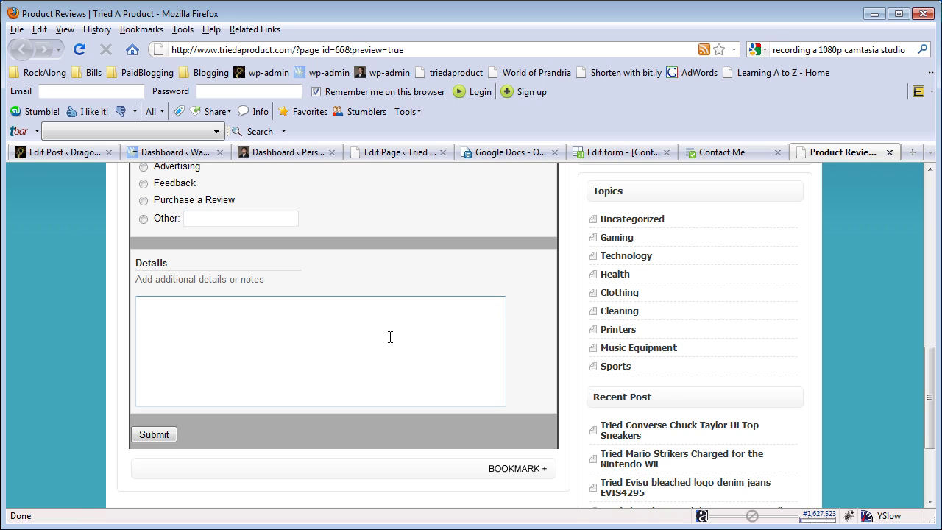
Step: Refresh the Owned by me list in Google Docs and open the Contact Me spreadsheet
{"action": "left_click", "coordinate": [622, 152]}
{"action": "left_click", "coordinate": [508, 152]}
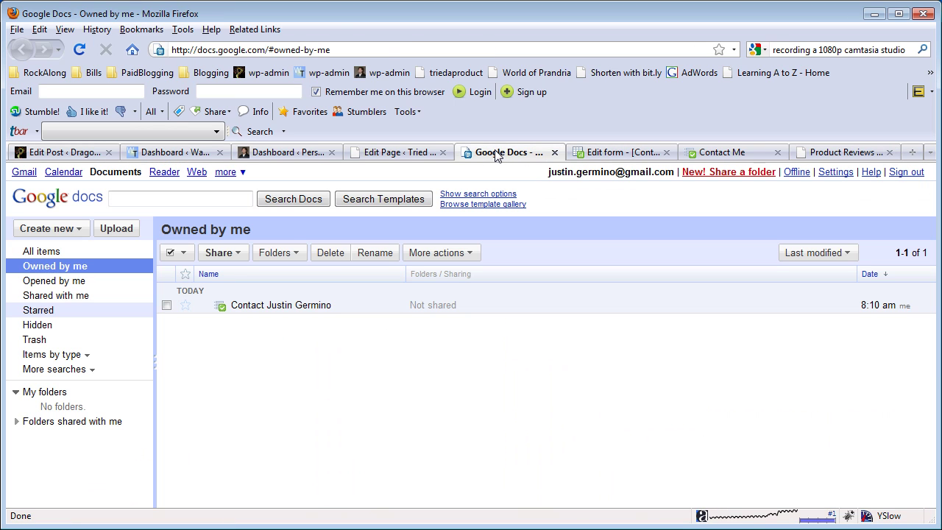
{"action": "left_click", "coordinate": [51, 267]}
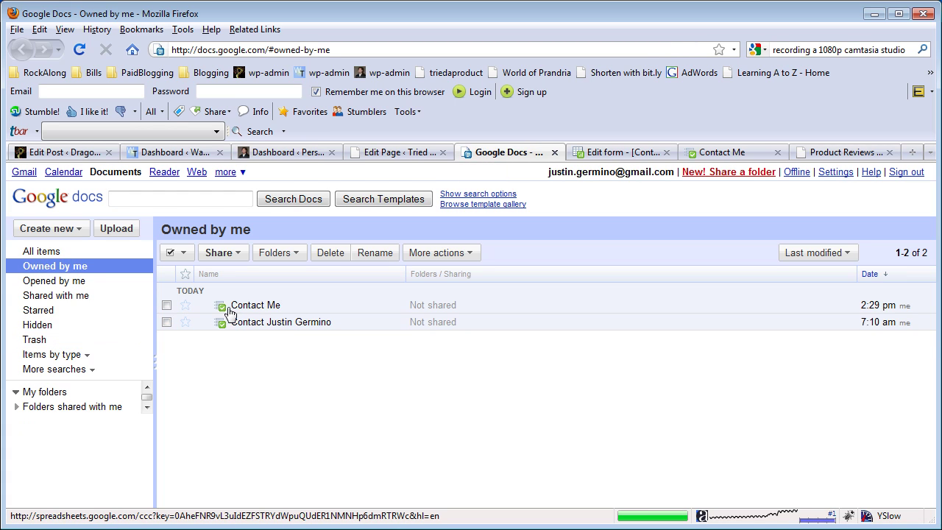
{"action": "left_click", "coordinate": [246, 305]}
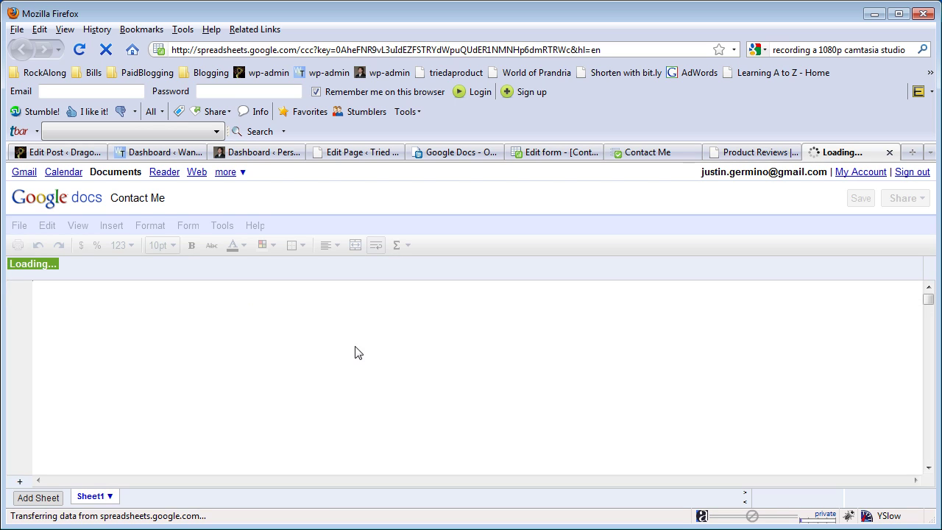
Step: Add a notification rule: email right away when a user submits the form
{"action": "left_click", "coordinate": [236, 225]}
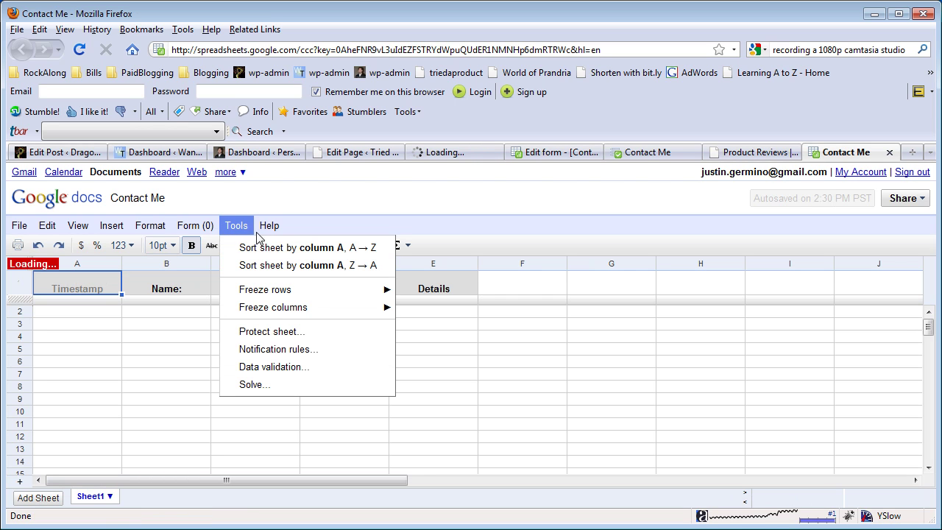
{"action": "left_click", "coordinate": [279, 349]}
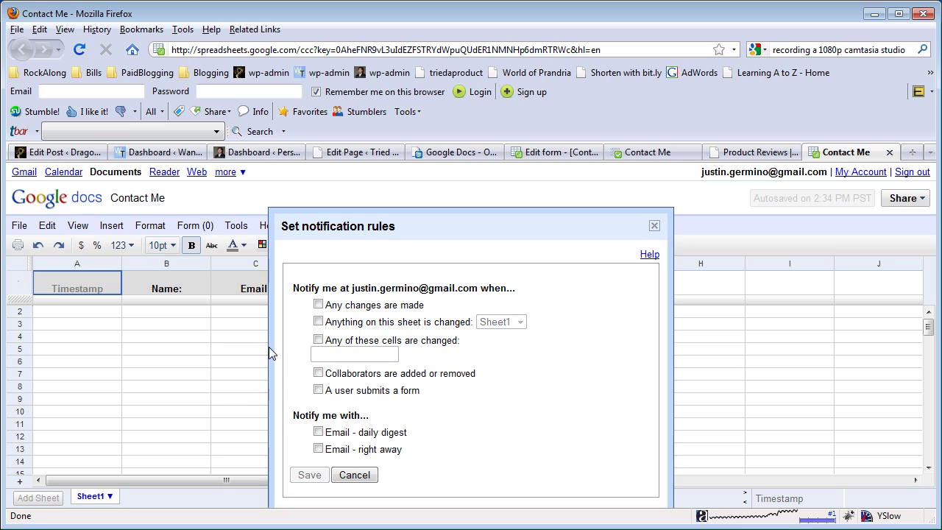
{"action": "left_click", "coordinate": [318, 390]}
{"action": "left_click", "coordinate": [318, 449]}
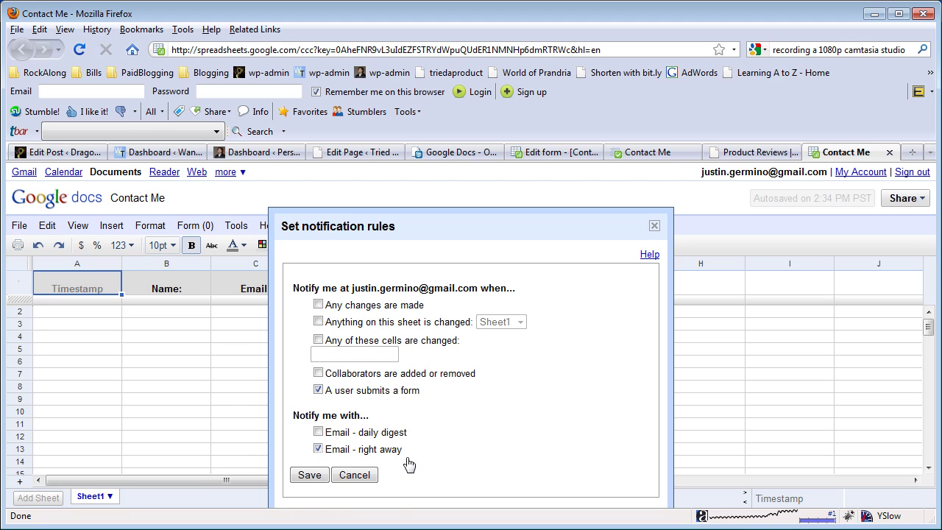
{"action": "left_click", "coordinate": [309, 475]}
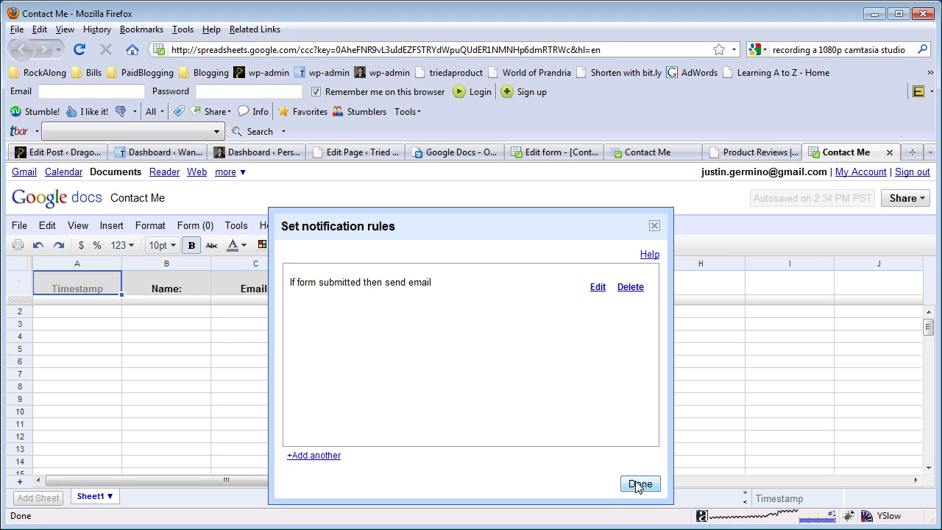
{"action": "left_click", "coordinate": [639, 485]}
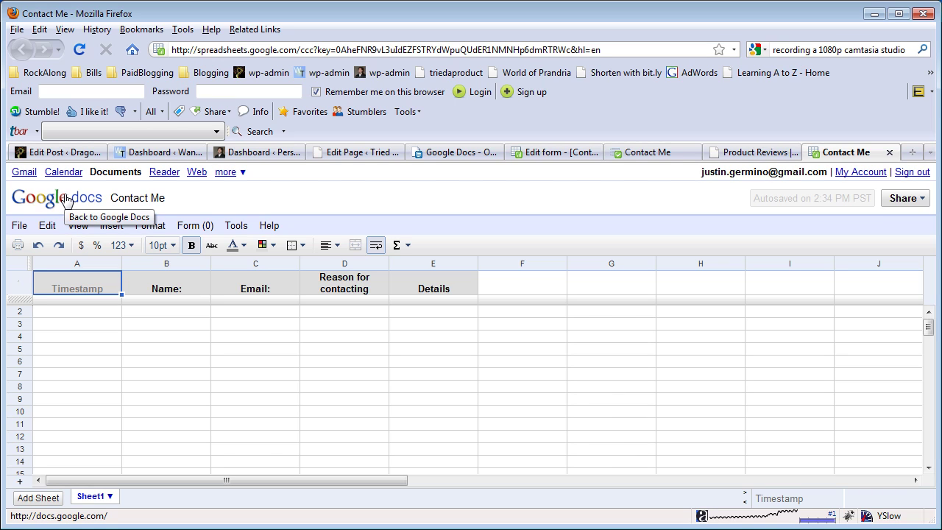
Step: Check the older contact spreadsheet's two test responses, then close its tab
{"action": "left_click", "coordinate": [67, 198]}
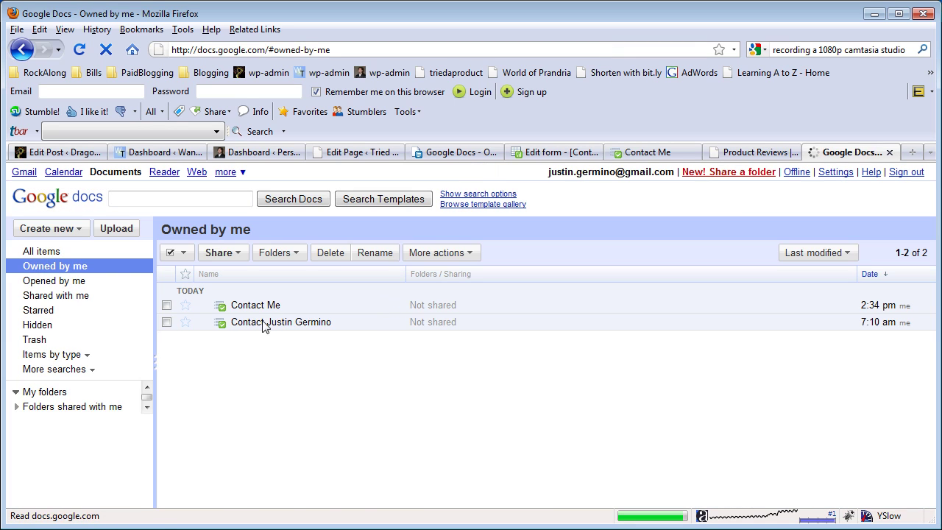
{"action": "left_click", "coordinate": [278, 323]}
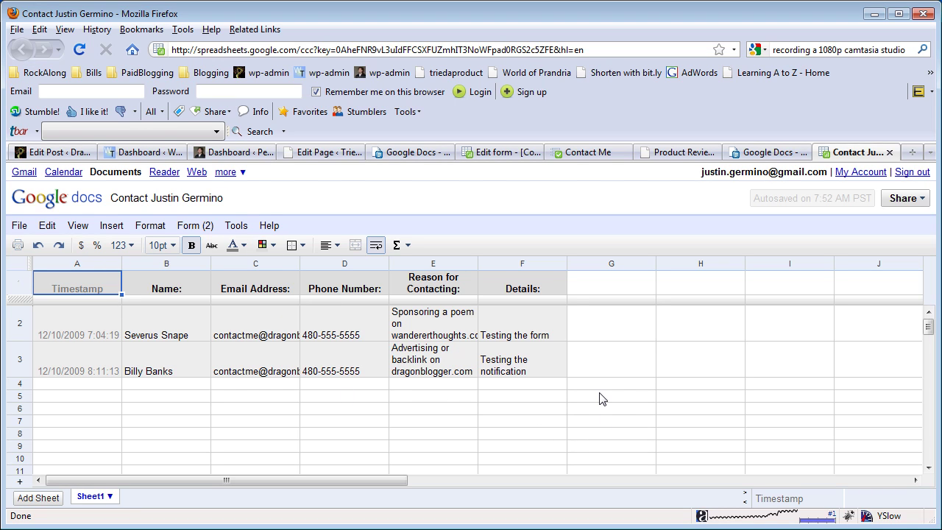
{"action": "key", "text": "ctrl+w"}
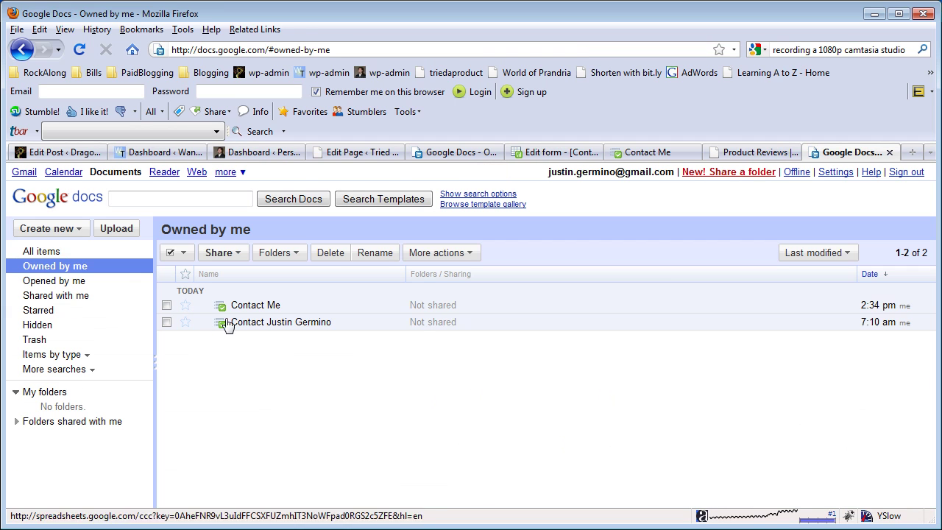
{"action": "right_click", "coordinate": [271, 325]}
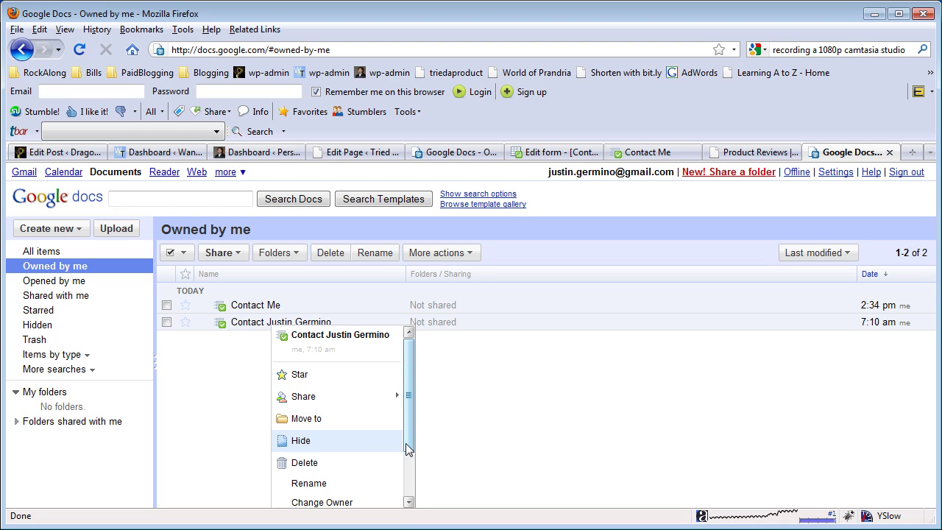
{"action": "left_click_drag", "start_coordinate": [408, 433], "coordinate": [411, 486]}
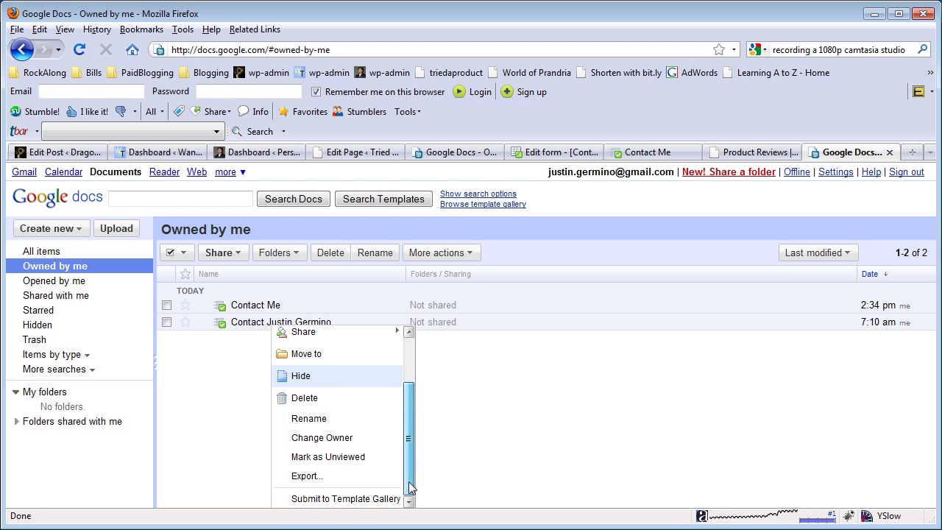
{"action": "mouse_move", "coordinate": [304, 397]}
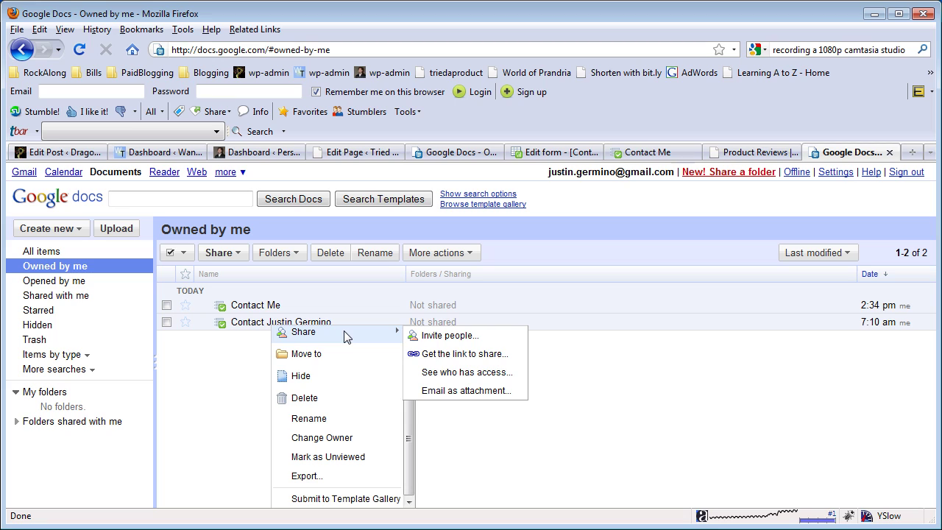
{"action": "left_click", "coordinate": [450, 459]}
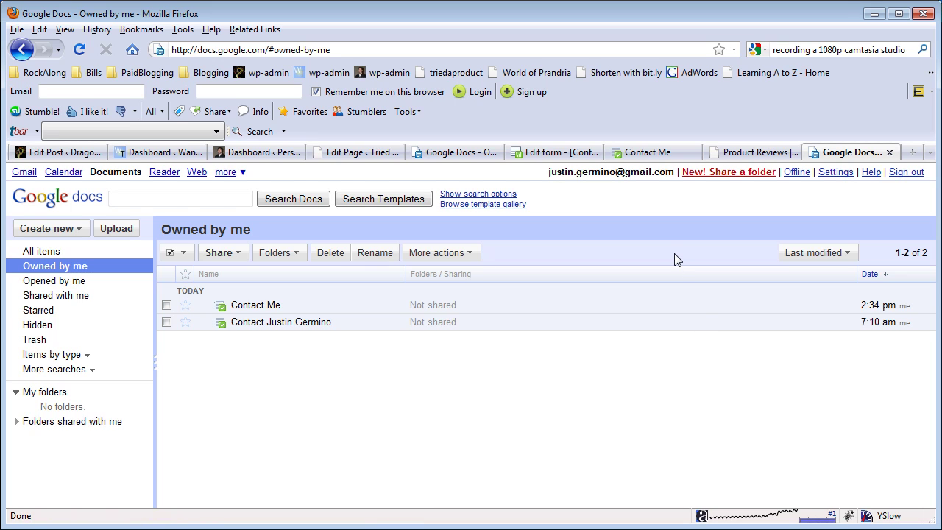
Step: Switch to the published Contact Me form tab to view its questions
{"action": "left_click", "coordinate": [648, 152]}
{"action": "scroll", "coordinate": [545, 272], "scroll_direction": "down", "scroll_amount": 3}
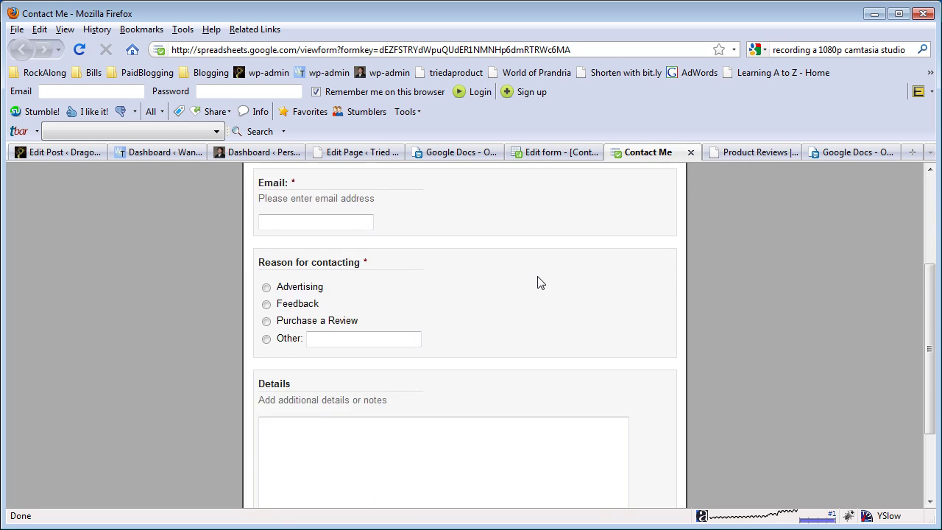
{"action": "scroll", "coordinate": [545, 288], "scroll_direction": "up", "scroll_amount": 3}
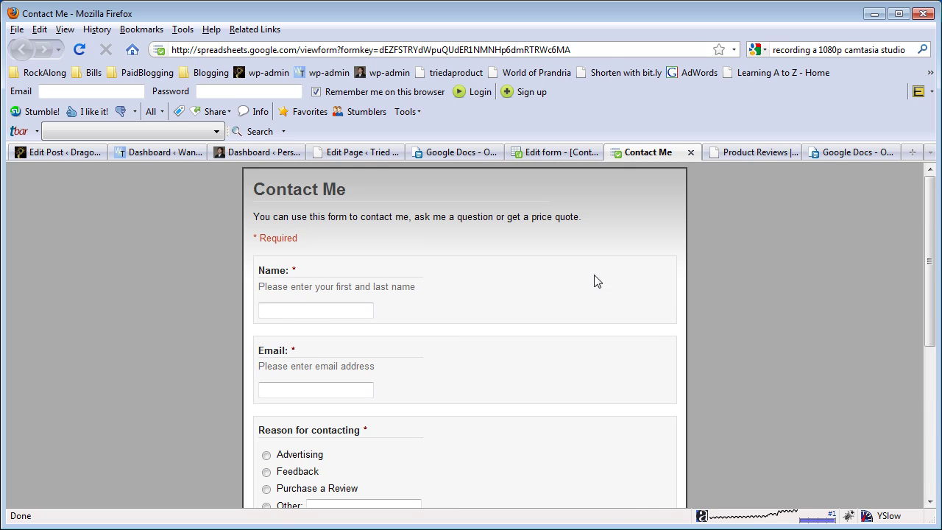
{"action": "scroll", "coordinate": [505, 286], "scroll_direction": "down", "scroll_amount": 3}
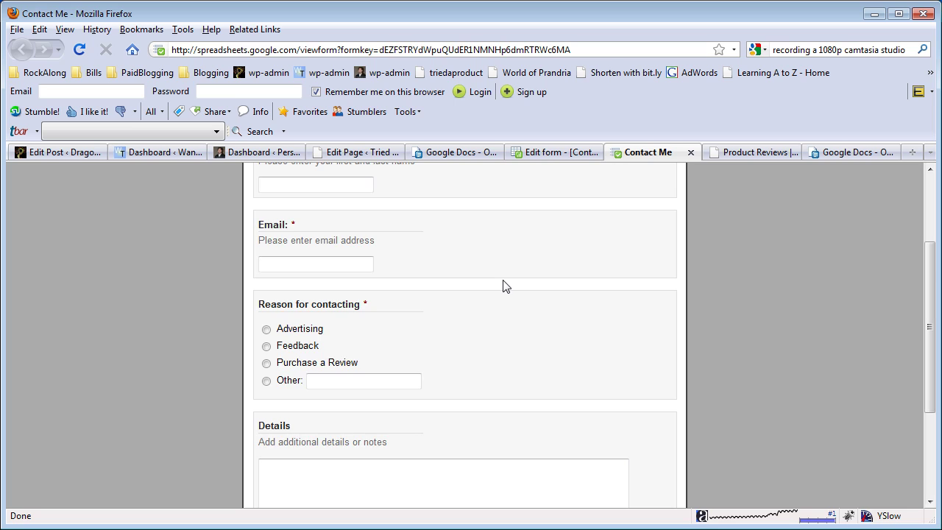
{"action": "scroll", "coordinate": [506, 285], "scroll_direction": "down", "scroll_amount": 2}
{"action": "scroll", "coordinate": [506, 286], "scroll_direction": "up", "scroll_amount": 2}
{"action": "scroll", "coordinate": [505, 286], "scroll_direction": "up", "scroll_amount": 3}
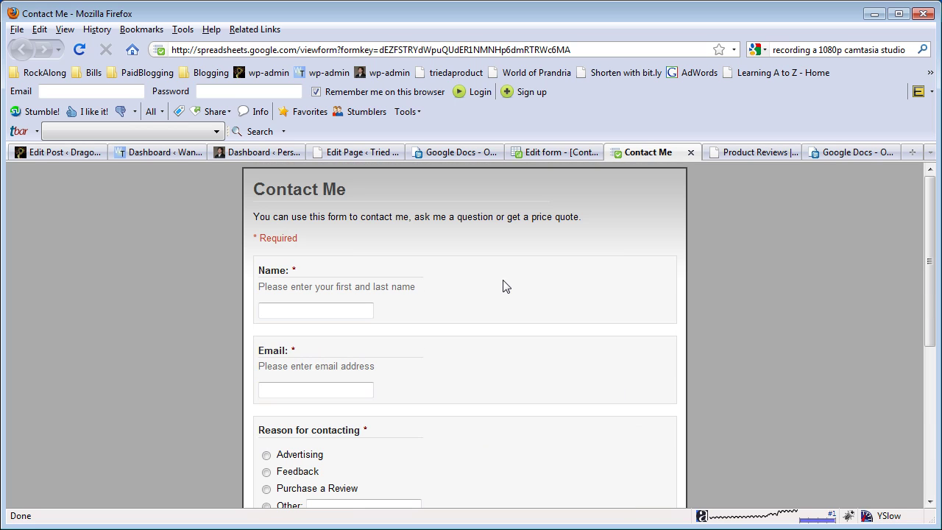